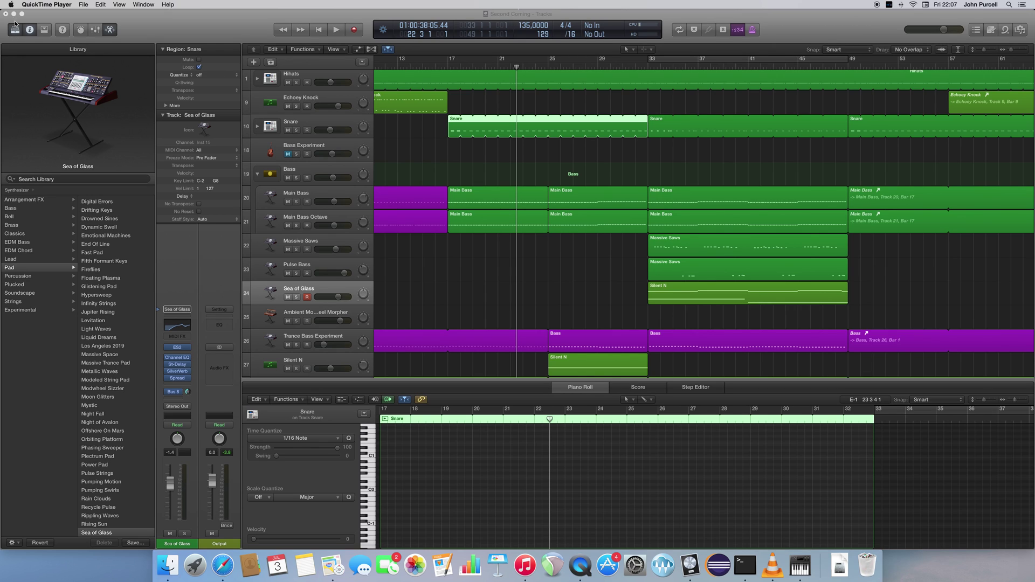
Step: Activate the Second Coming project window and switch it to full screen
{"action": "left_click", "coordinate": [410, 269]}
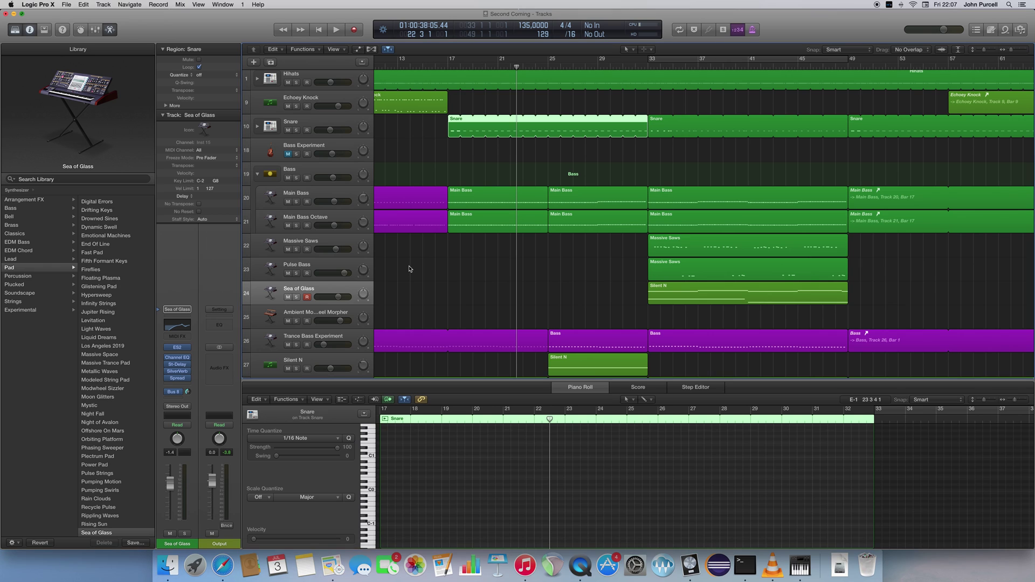
{"action": "key", "text": "ctrl+super+f"}
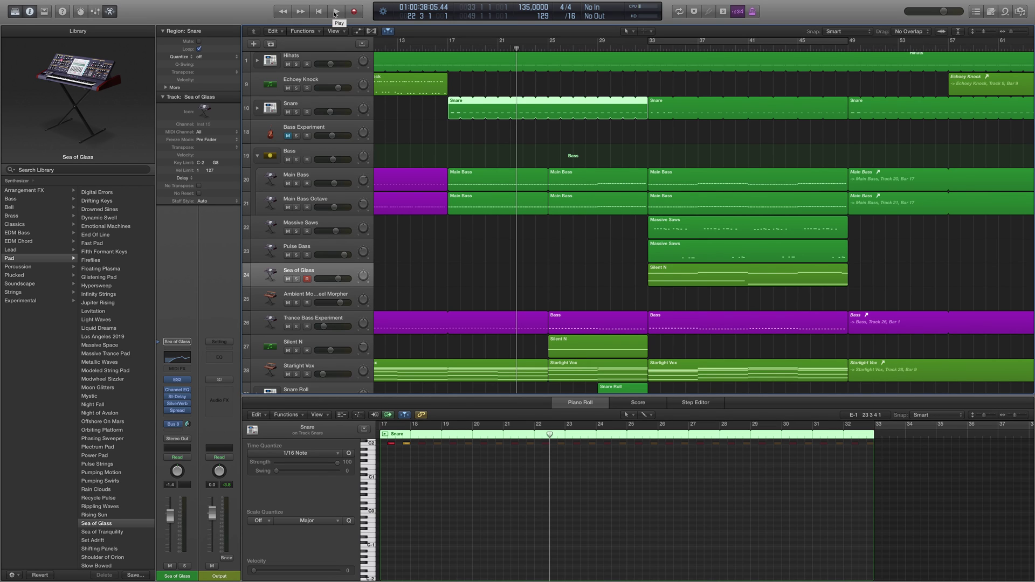
Step: Play part of the Second Coming arrangement, then stop with the playhead near bar 42
{"action": "left_click", "coordinate": [335, 13]}
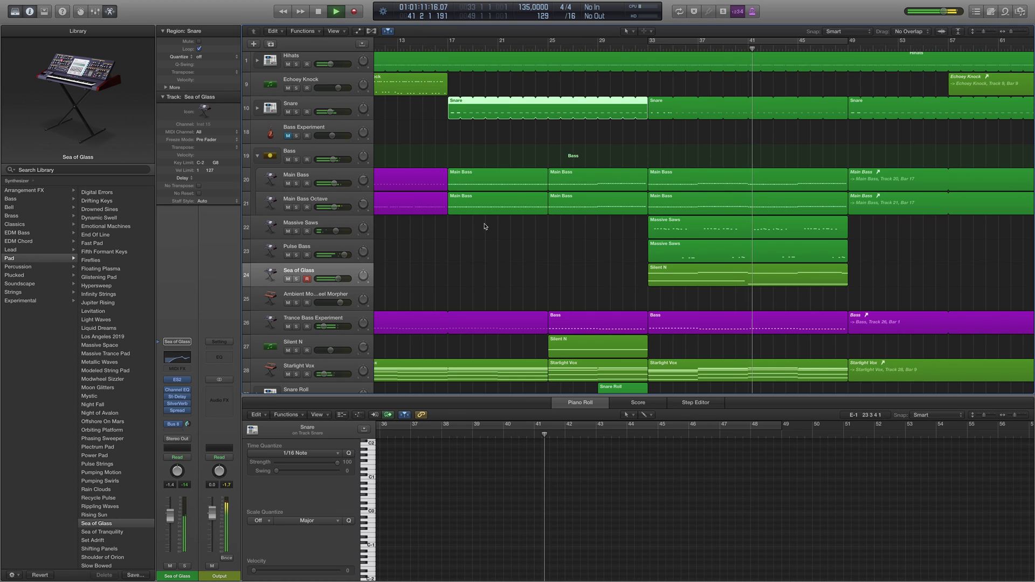
{"action": "left_click", "coordinate": [319, 13]}
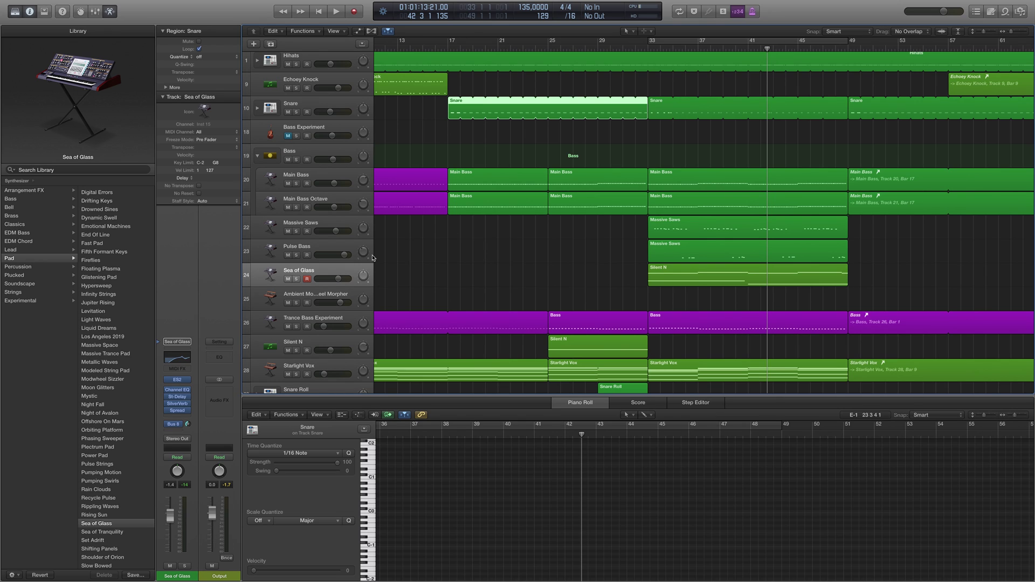
{"action": "mouse_move", "coordinate": [35, 16]}
Step: Start a new project and close Second Coming, answering its unsaved-changes prompt
{"action": "left_click", "coordinate": [66, 4]}
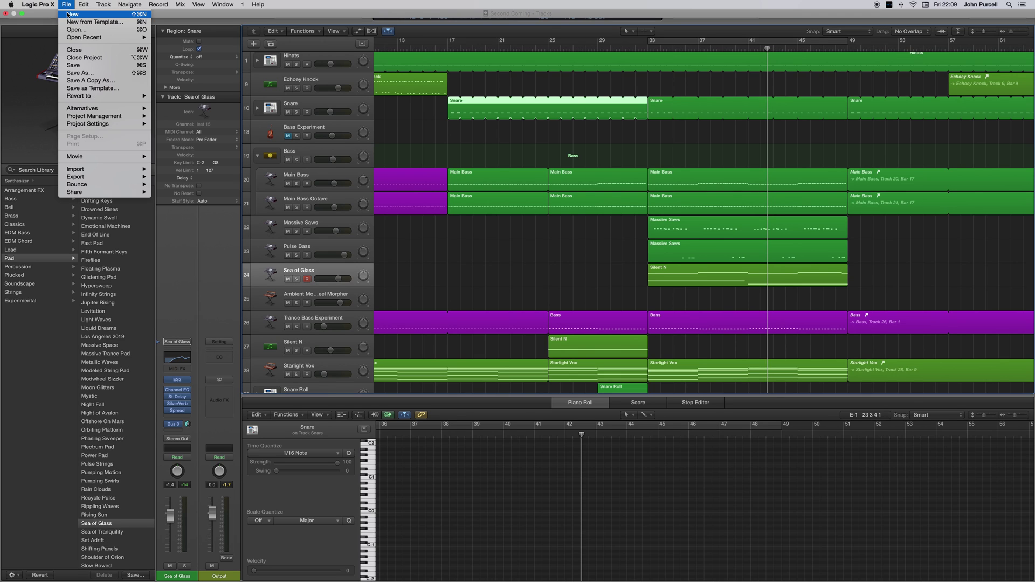
{"action": "left_click", "coordinate": [68, 15]}
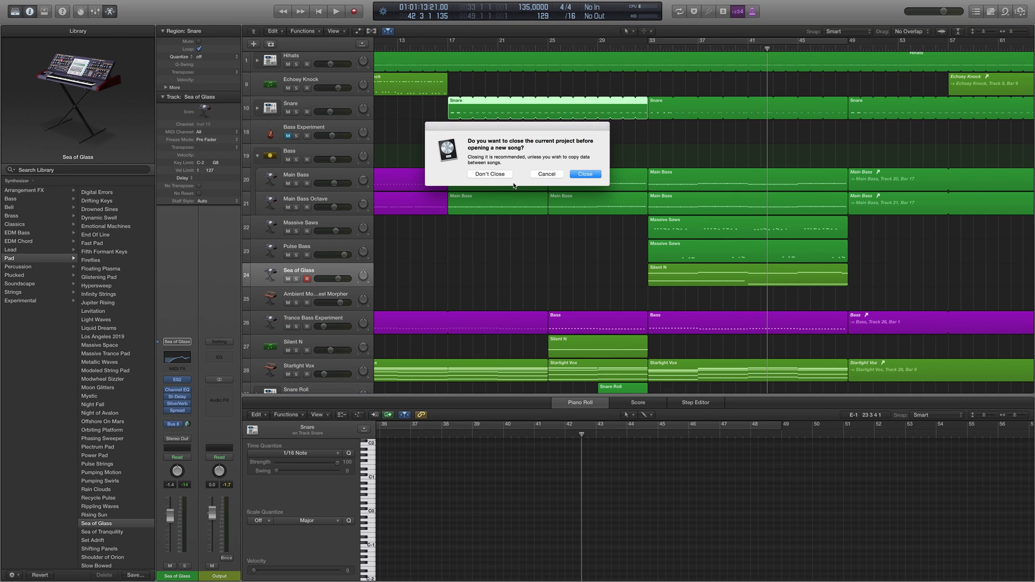
{"action": "left_click", "coordinate": [573, 175]}
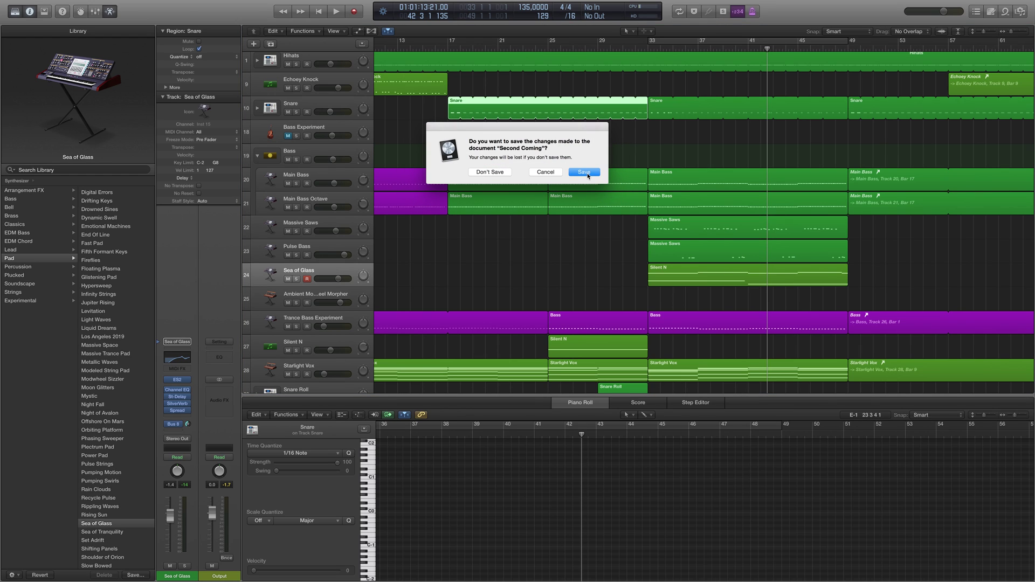
{"action": "left_click", "coordinate": [578, 175]}
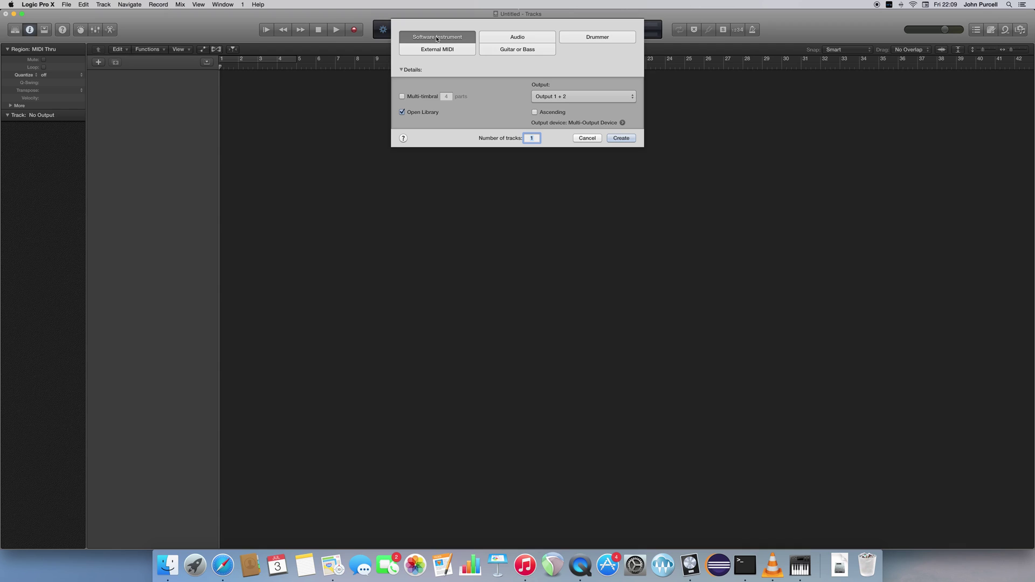
Step: Create a Classic Electric Piano software instrument track, add a second one, then delete track 2
{"action": "left_click", "coordinate": [621, 138]}
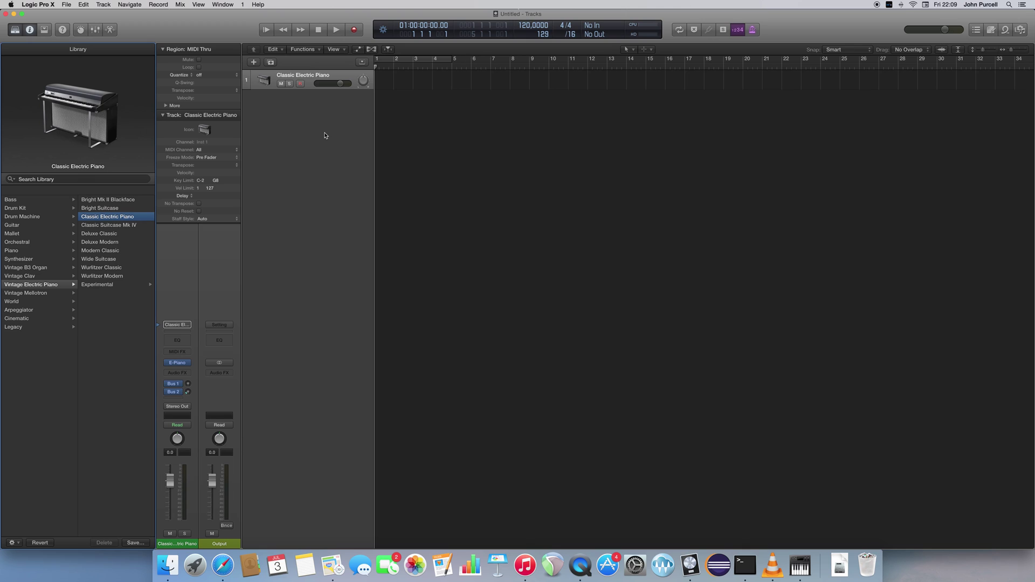
{"action": "left_click", "coordinate": [103, 5]}
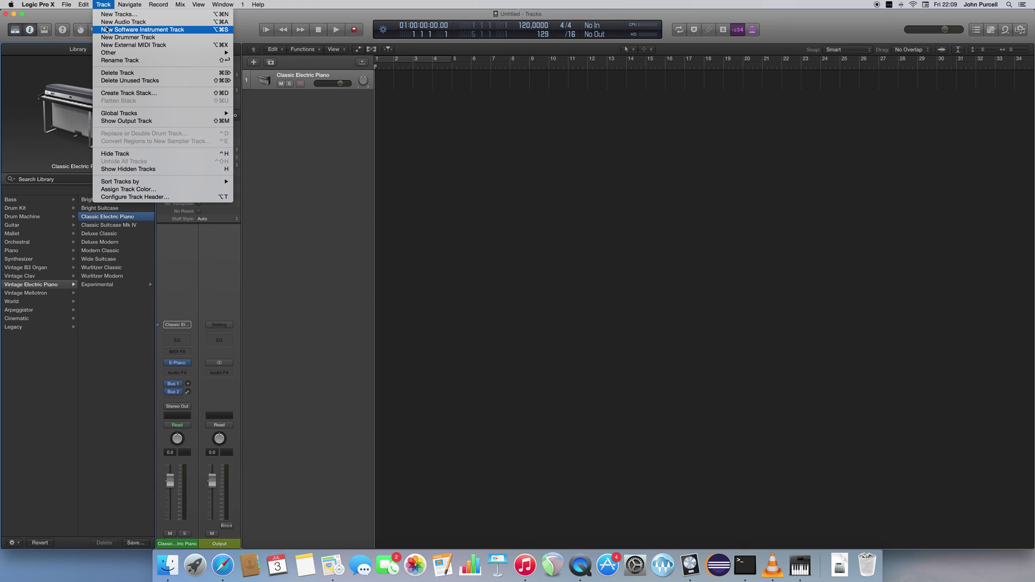
{"action": "left_click", "coordinate": [107, 30]}
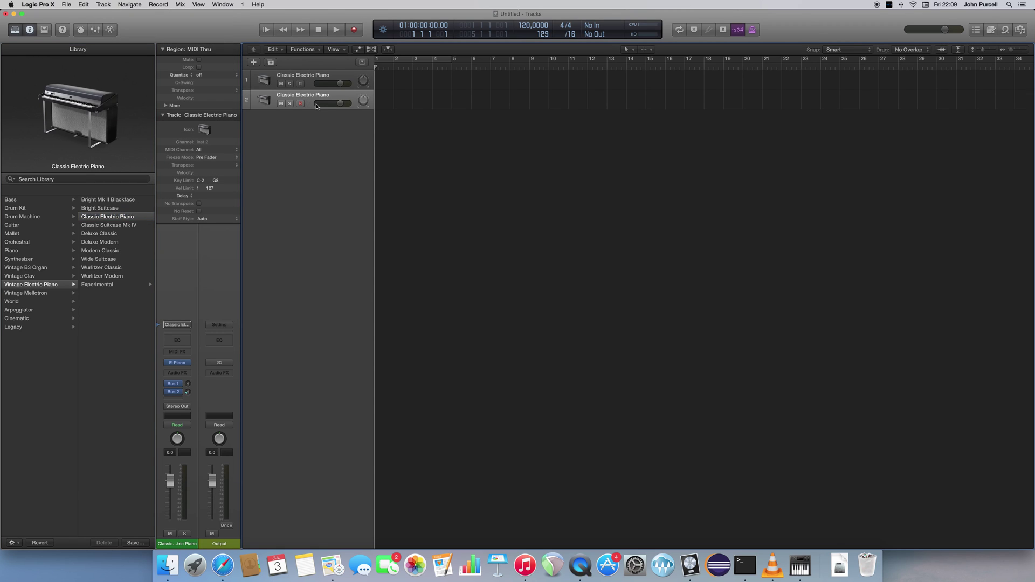
{"action": "right_click", "coordinate": [310, 100]}
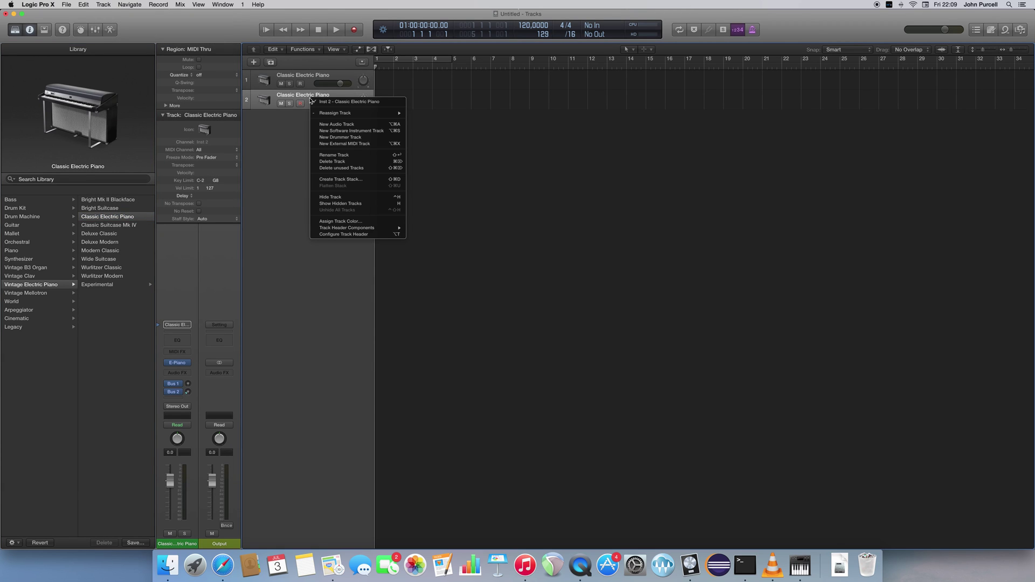
{"action": "left_click", "coordinate": [333, 161]}
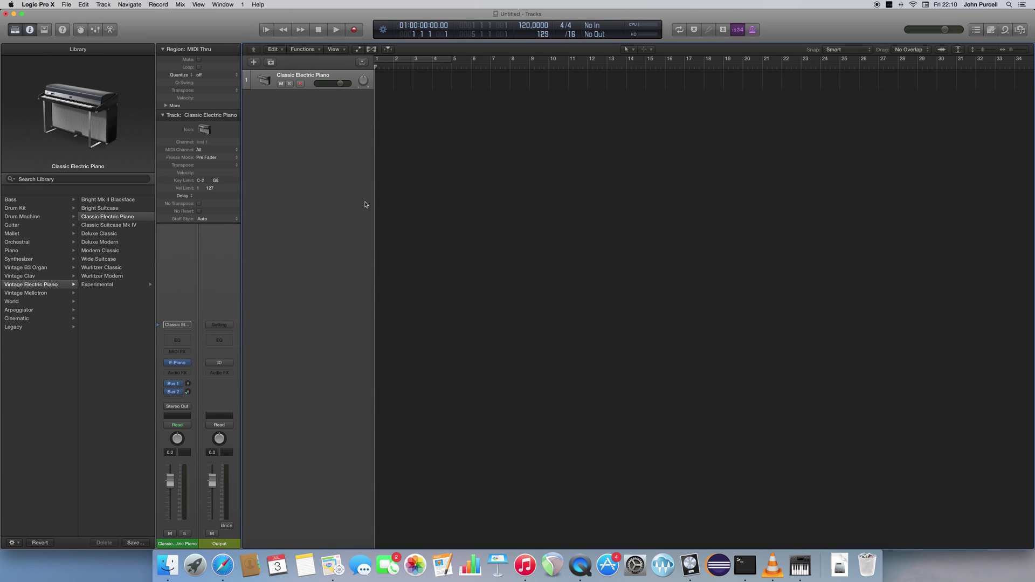
{"action": "left_click", "coordinate": [30, 6]}
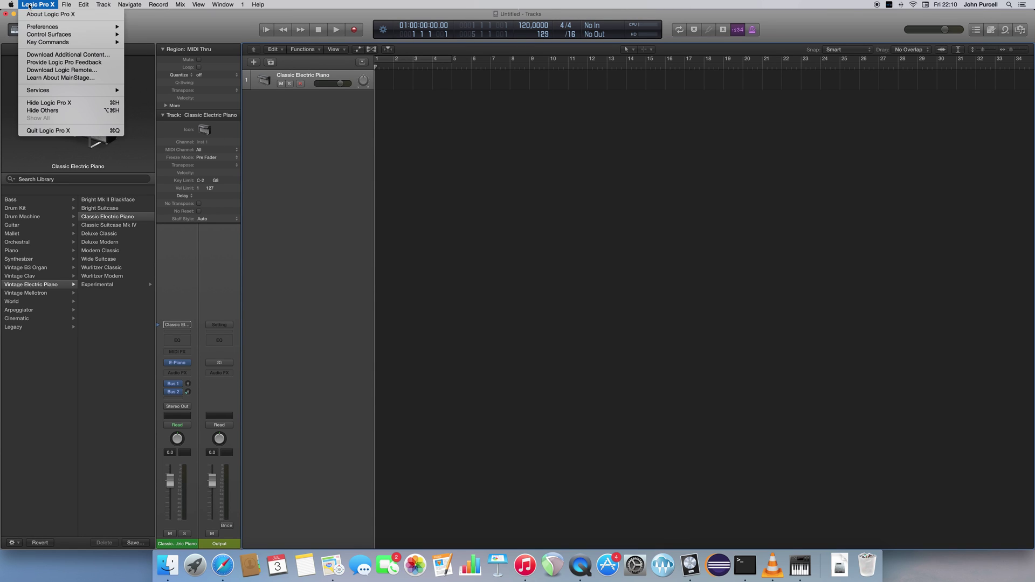
{"action": "mouse_move", "coordinate": [38, 29]}
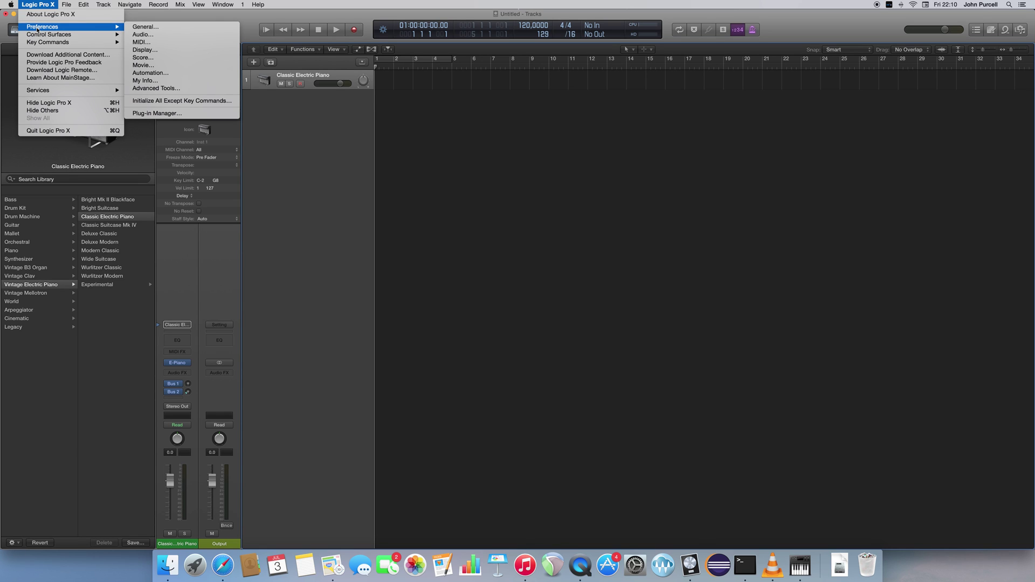
{"action": "left_click", "coordinate": [157, 88]}
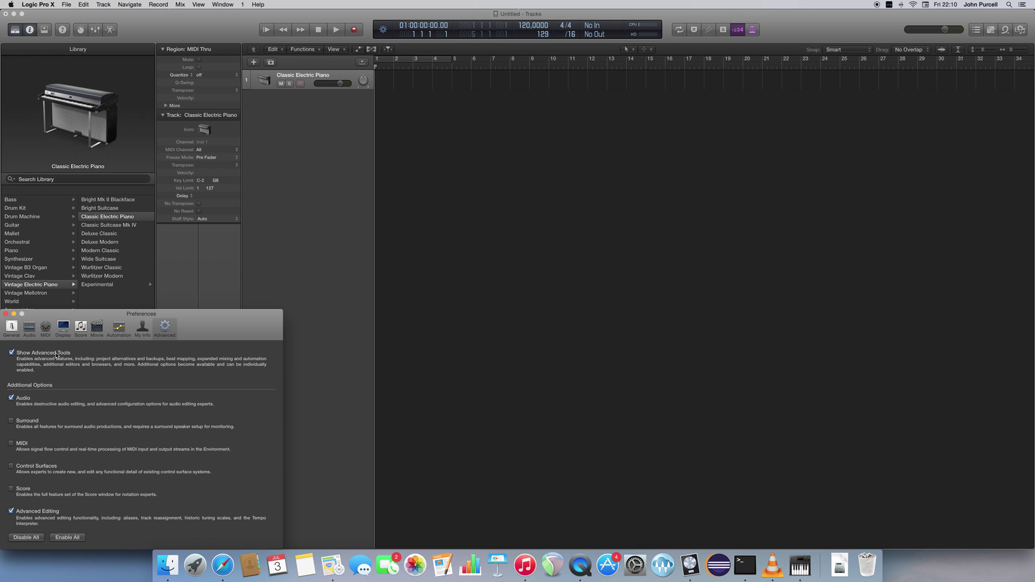
{"action": "left_click", "coordinate": [5, 314]}
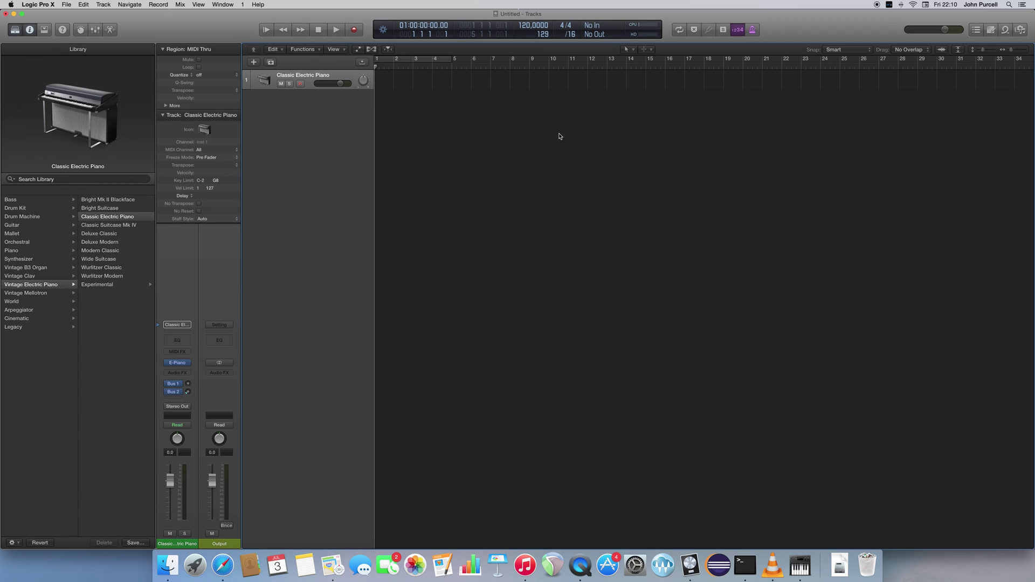
{"action": "left_click", "coordinate": [199, 5]}
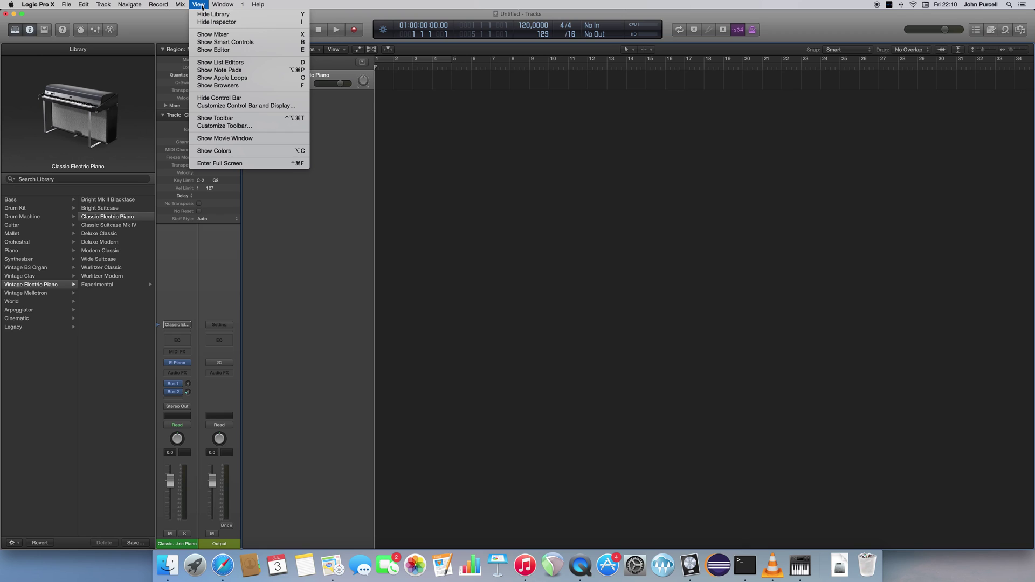
{"action": "left_click", "coordinate": [247, 107]}
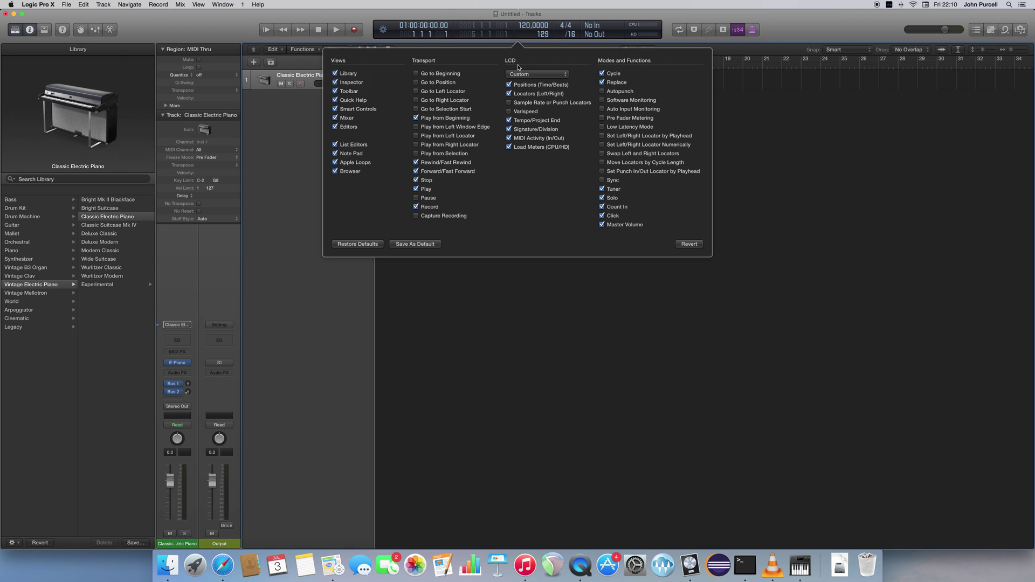
{"action": "left_click", "coordinate": [526, 75]}
{"action": "left_click", "coordinate": [526, 75]}
{"action": "left_click", "coordinate": [746, 254]}
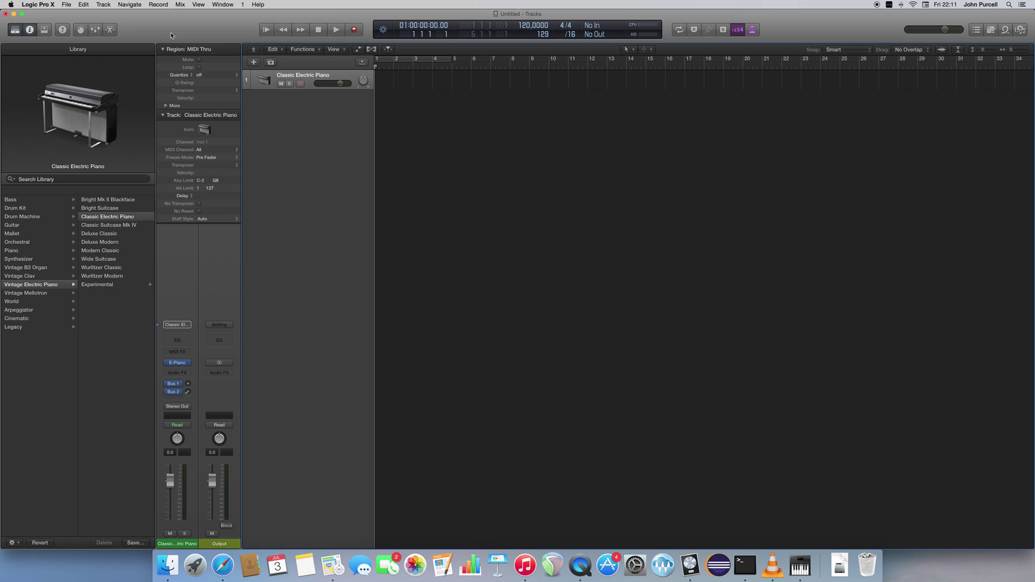
Step: Toggle the Library off and on several times, leaving it shown
{"action": "left_click", "coordinate": [14, 31]}
{"action": "left_click", "coordinate": [14, 30]}
{"action": "left_click", "coordinate": [15, 30]}
{"action": "left_click", "coordinate": [14, 30]}
{"action": "left_click", "coordinate": [15, 30]}
{"action": "left_click", "coordinate": [14, 30]}
Step: Toggle the track inspector off and on, leaving it hidden
{"action": "left_click", "coordinate": [30, 31]}
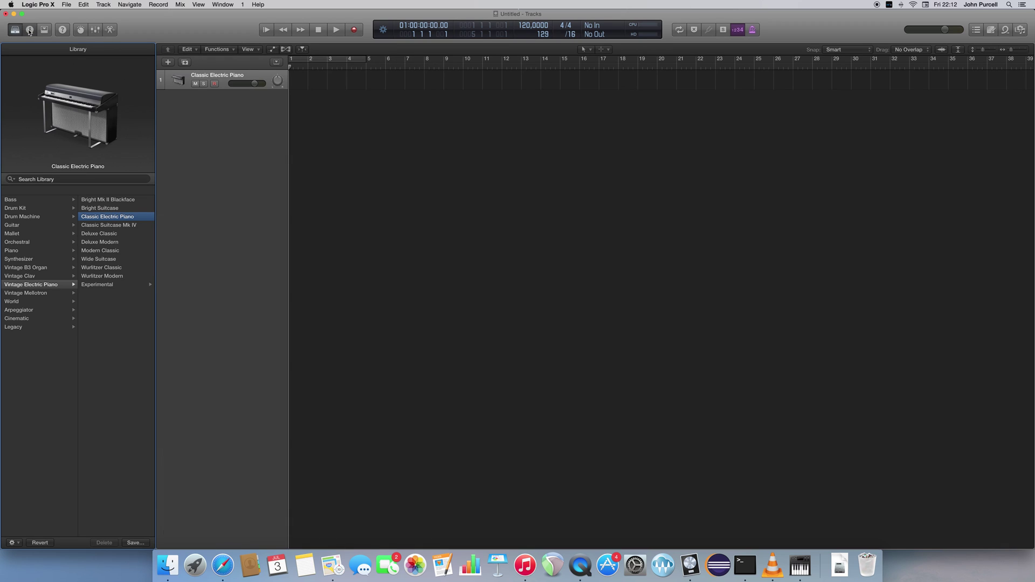
{"action": "left_click", "coordinate": [29, 30]}
{"action": "left_click", "coordinate": [29, 30]}
{"action": "left_click", "coordinate": [15, 218]}
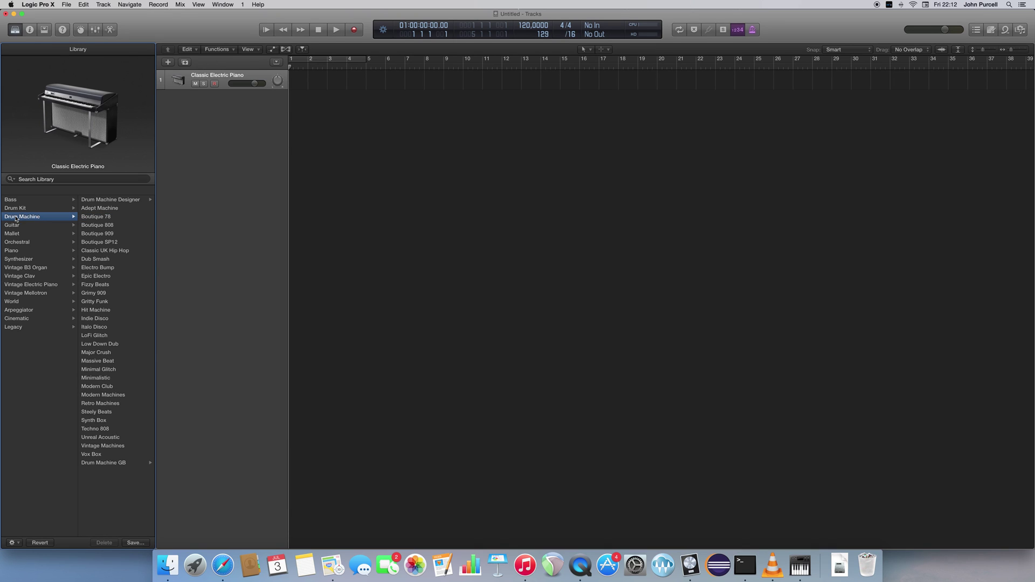
{"action": "left_click", "coordinate": [103, 235]}
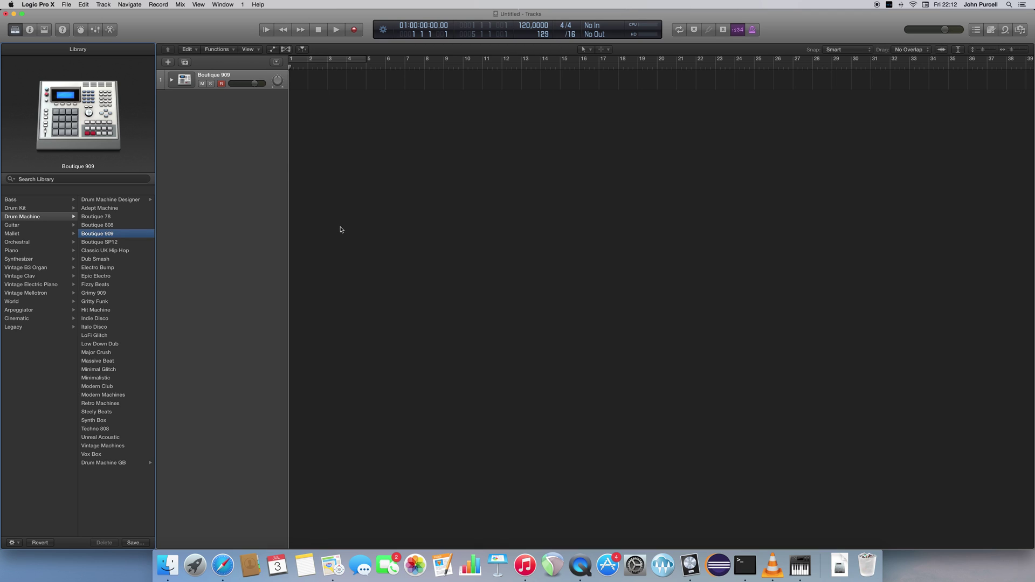
{"action": "scroll", "coordinate": [345, 229], "scroll_direction": "right", "scroll_amount": 1}
{"action": "scroll", "coordinate": [405, 174], "scroll_direction": "left", "scroll_amount": 1}
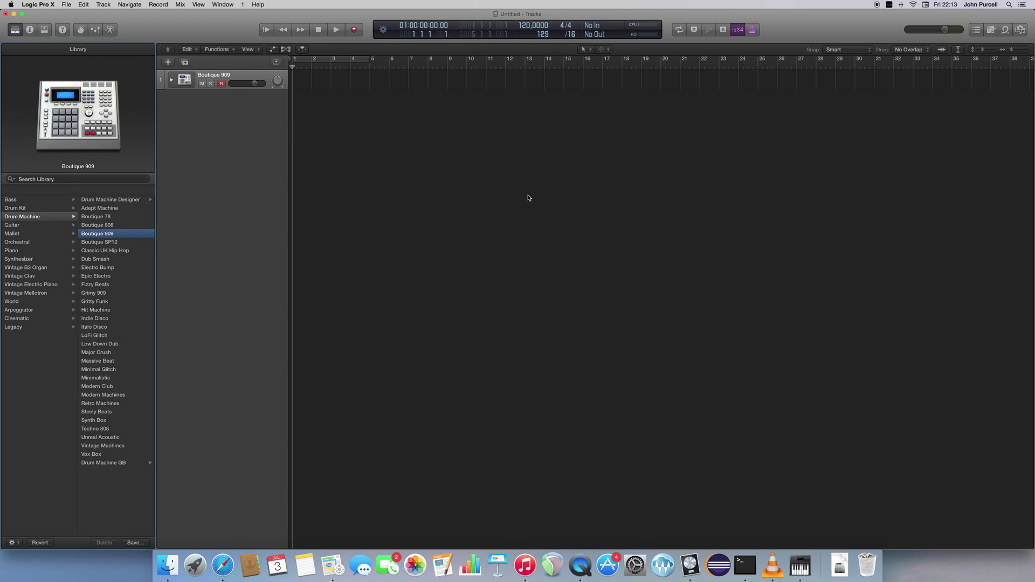
Step: Enter 135 as the tempo in the LCD display
{"action": "double_click", "coordinate": [522, 25]}
{"action": "type", "text": "135"}
{"action": "key", "text": "Return"}
{"action": "left_click", "coordinate": [570, 34]}
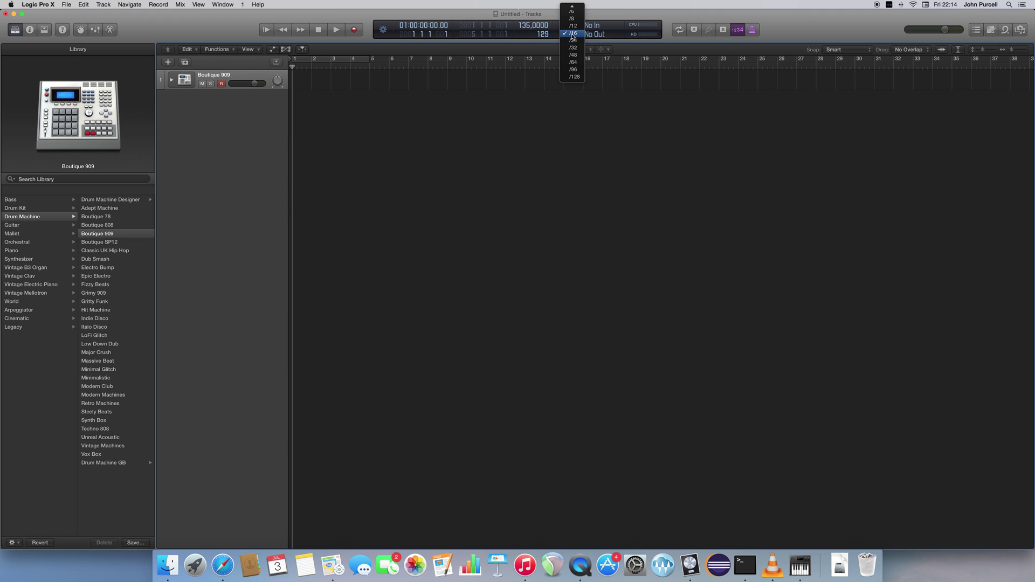
{"action": "left_click", "coordinate": [618, 85]}
{"action": "left_click", "coordinate": [570, 35]}
{"action": "left_click", "coordinate": [586, 115]}
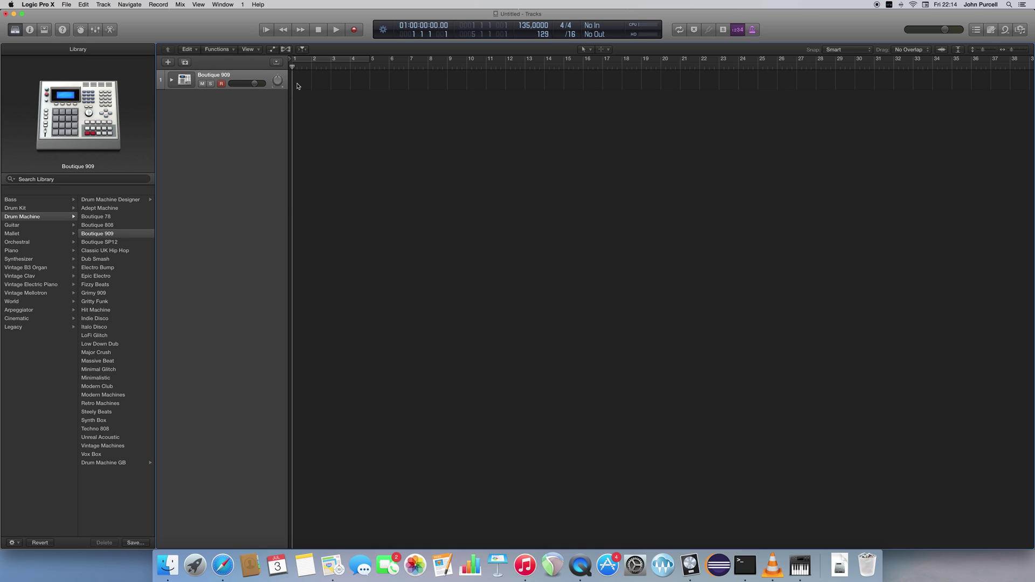
Step: Create an empty one-bar MIDI region at bar 1 from the Boutique 909 track's shortcut menu
{"action": "scroll", "coordinate": [300, 82], "scroll_direction": "right", "scroll_amount": 1}
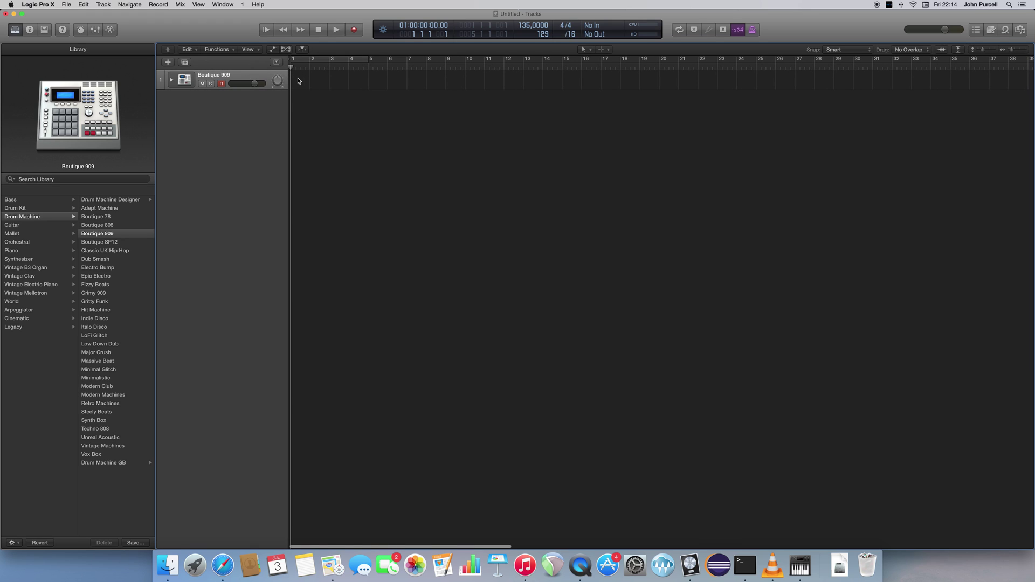
{"action": "right_click", "coordinate": [300, 80]}
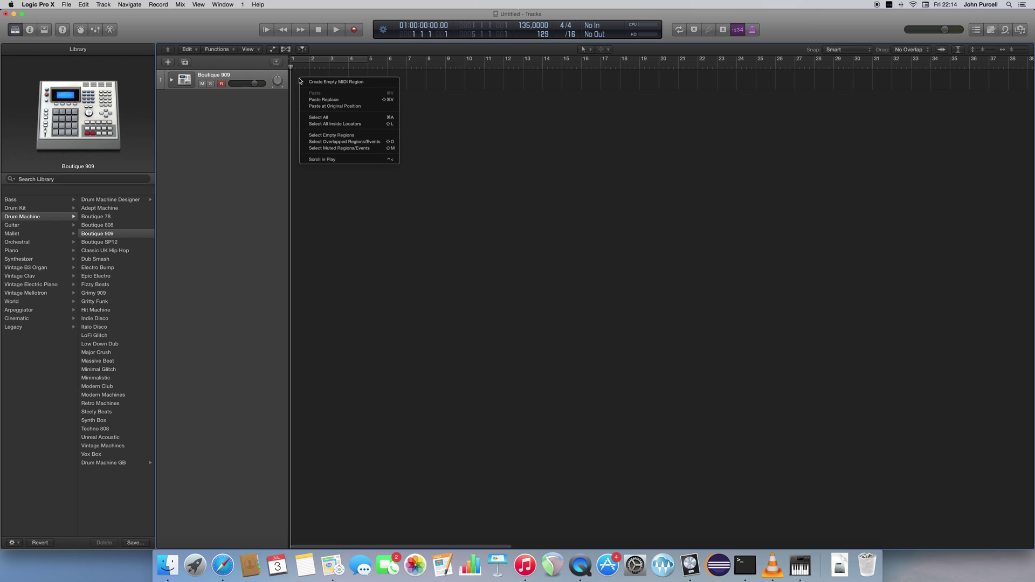
{"action": "left_click", "coordinate": [317, 82]}
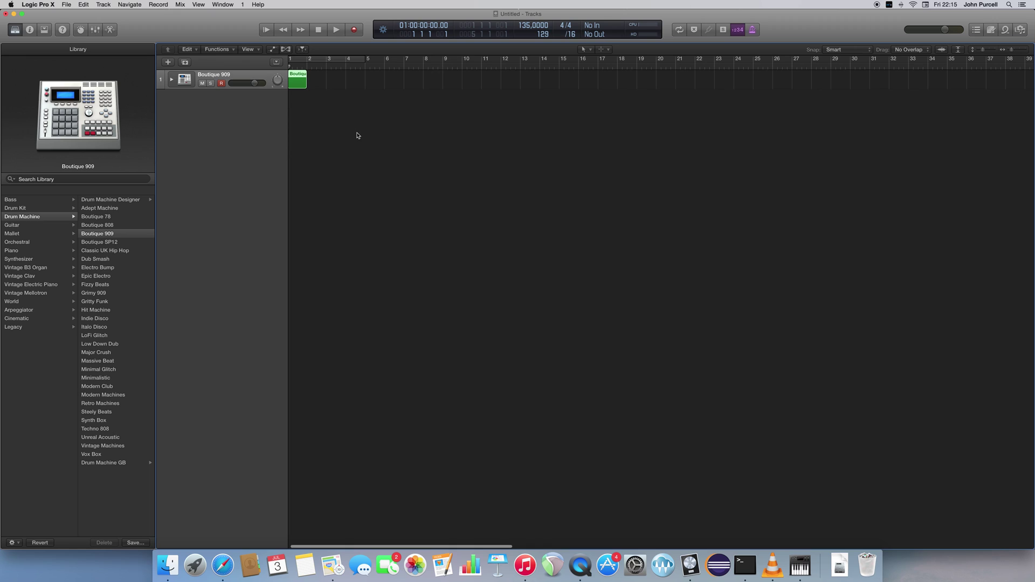
{"action": "scroll", "coordinate": [384, 142], "scroll_direction": "left", "scroll_amount": 1}
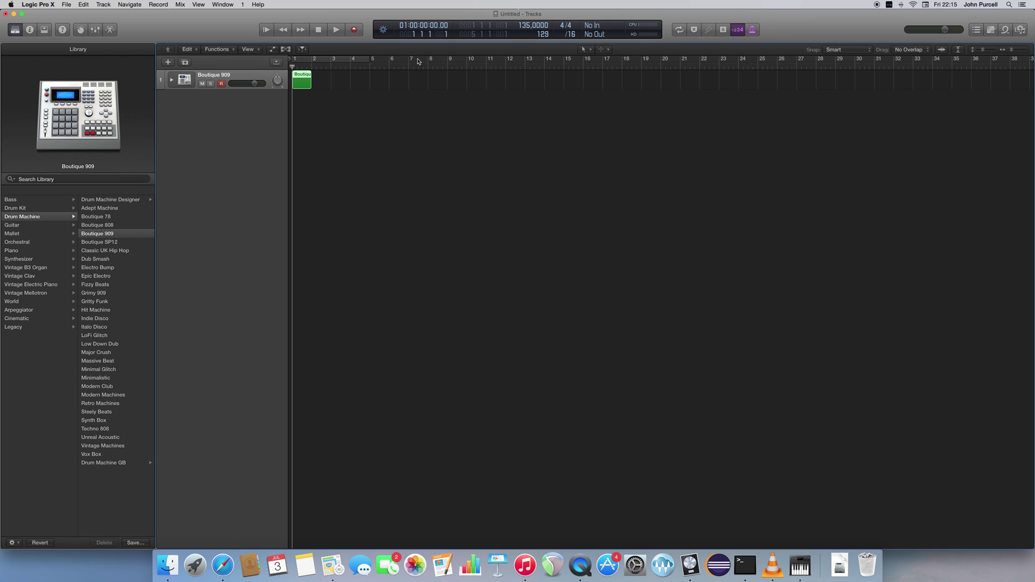
Step: Redraw the cycle range in the ruler until it covers bar 1 only
{"action": "left_click_drag", "start_coordinate": [412, 61], "coordinate": [482, 63]}
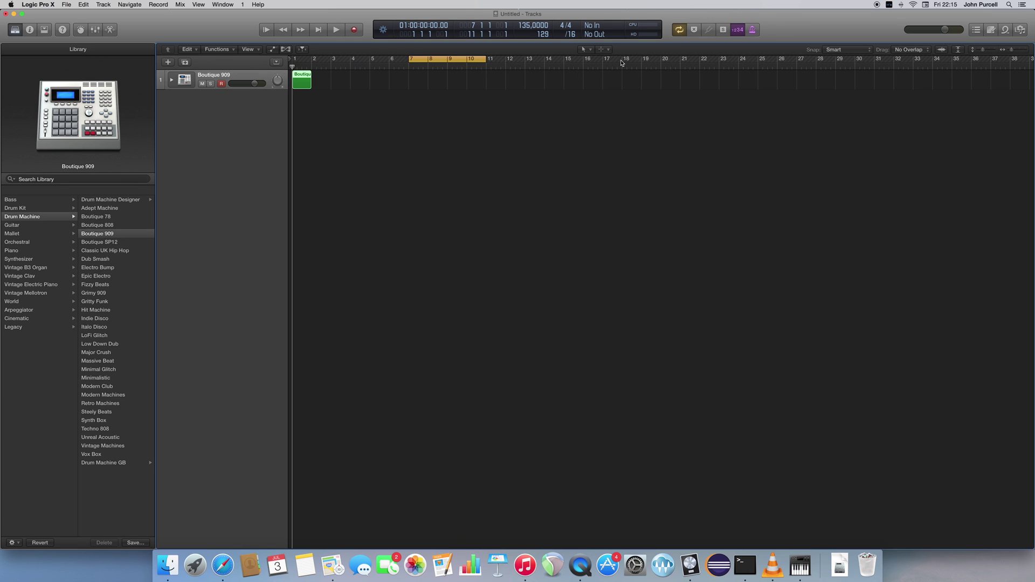
{"action": "left_click_drag", "start_coordinate": [623, 61], "coordinate": [566, 62]}
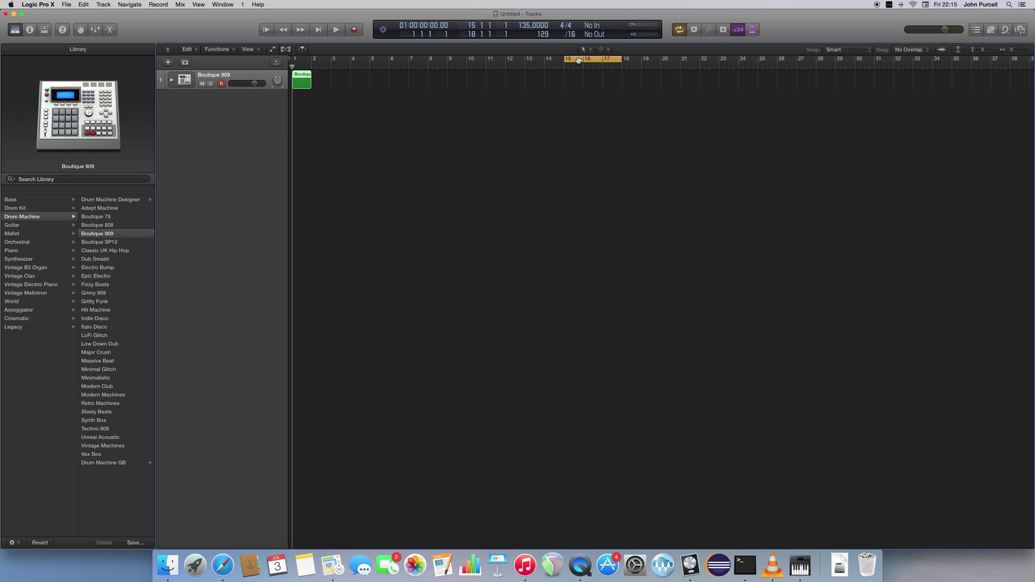
{"action": "left_click", "coordinate": [580, 61]}
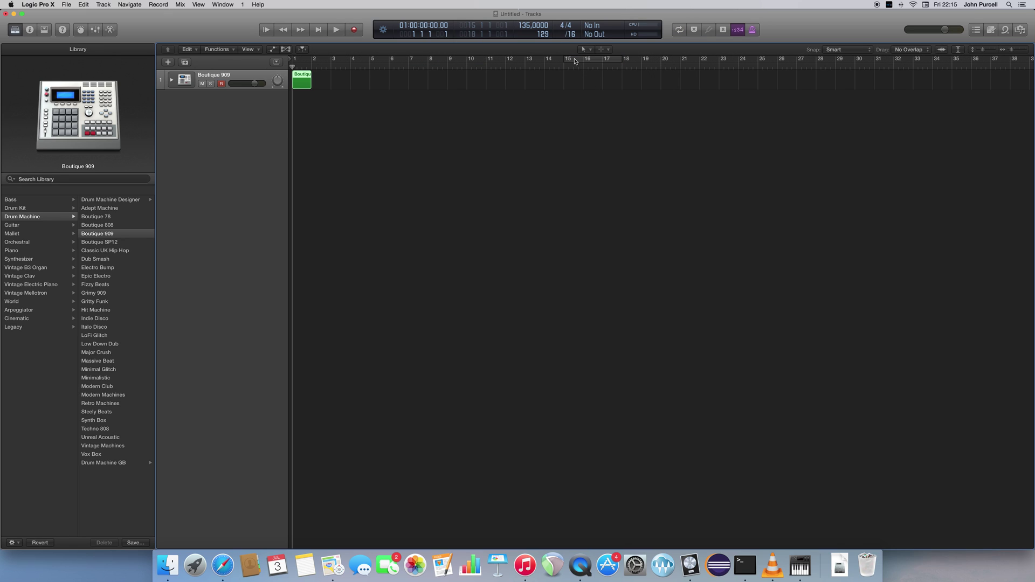
{"action": "left_click", "coordinate": [579, 61]}
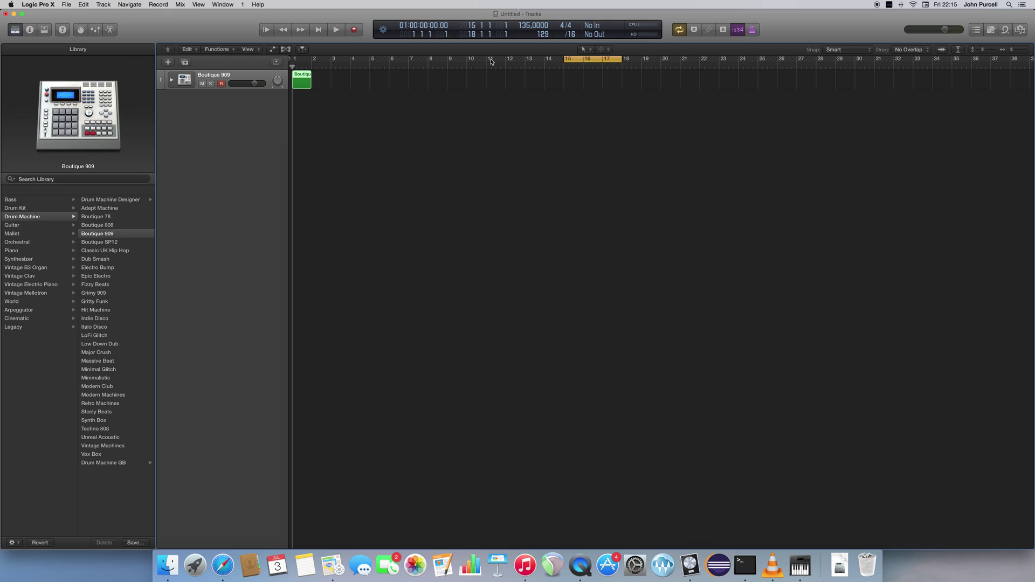
{"action": "left_click_drag", "start_coordinate": [579, 62], "coordinate": [572, 63]}
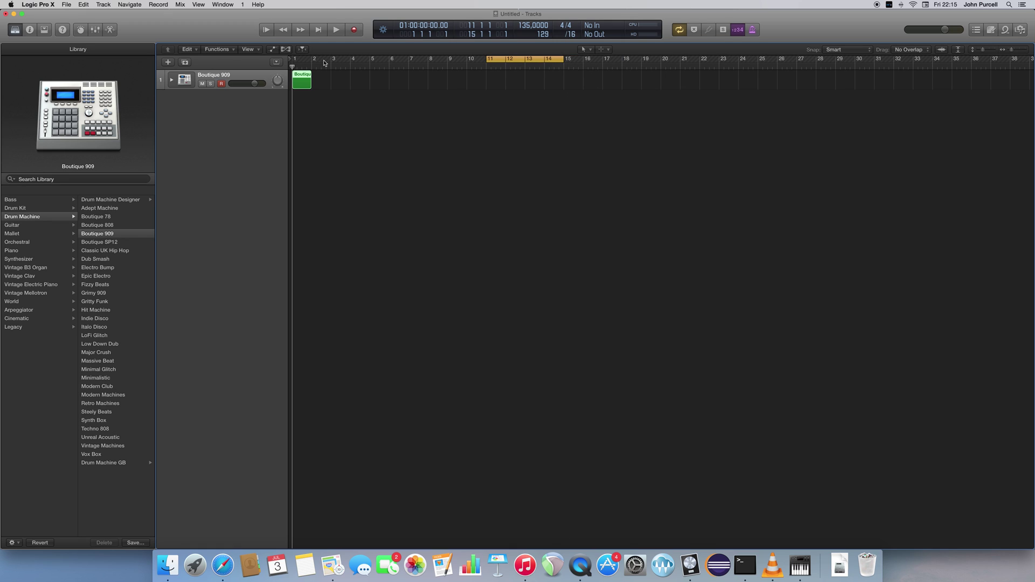
{"action": "left_click_drag", "start_coordinate": [295, 60], "coordinate": [309, 74]}
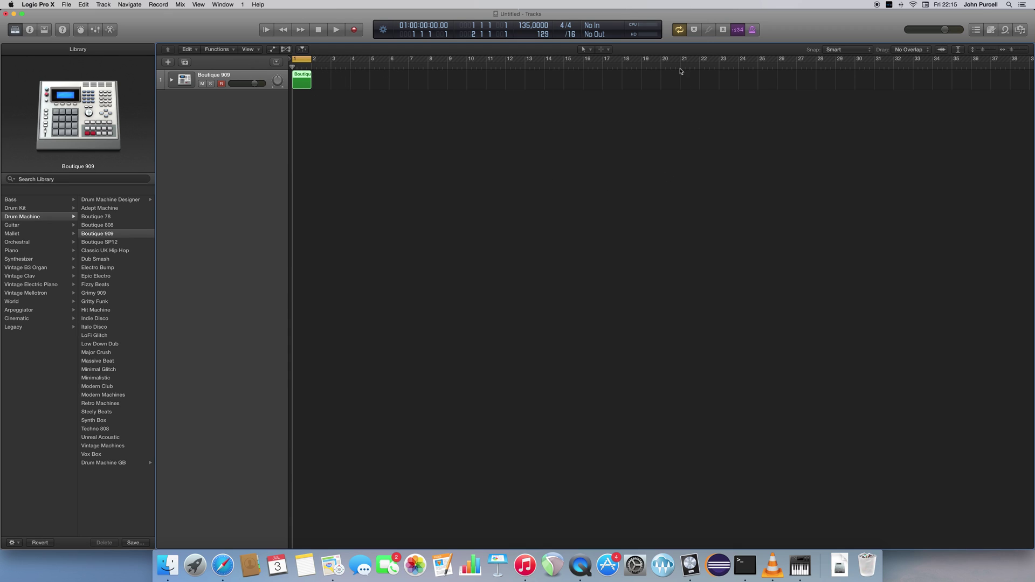
Step: Toggle Cycle off and back on, then play and stop the looped bar
{"action": "left_click", "coordinate": [678, 31]}
{"action": "left_click", "coordinate": [678, 31]}
{"action": "left_click", "coordinate": [335, 32]}
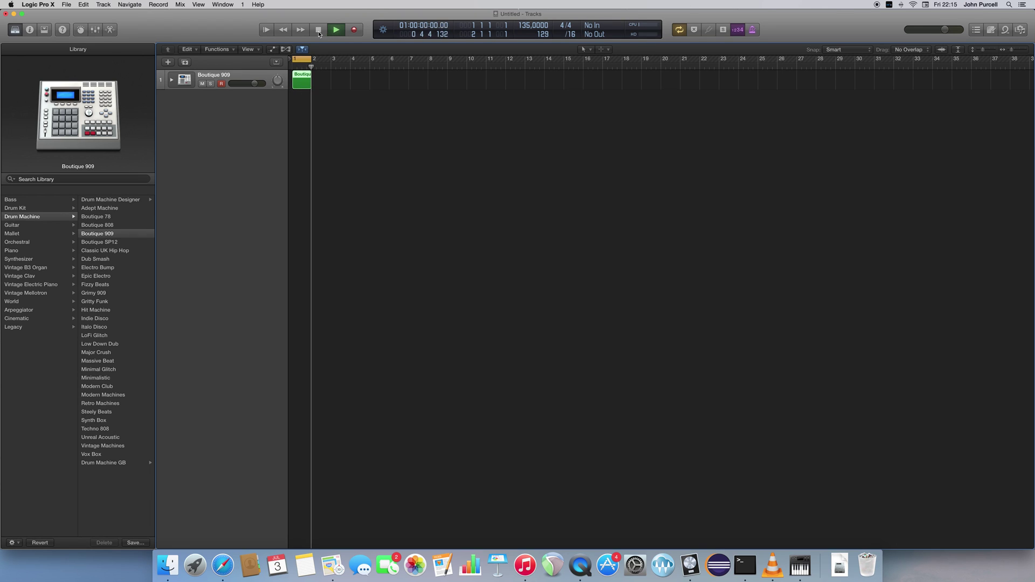
{"action": "left_click", "coordinate": [318, 30]}
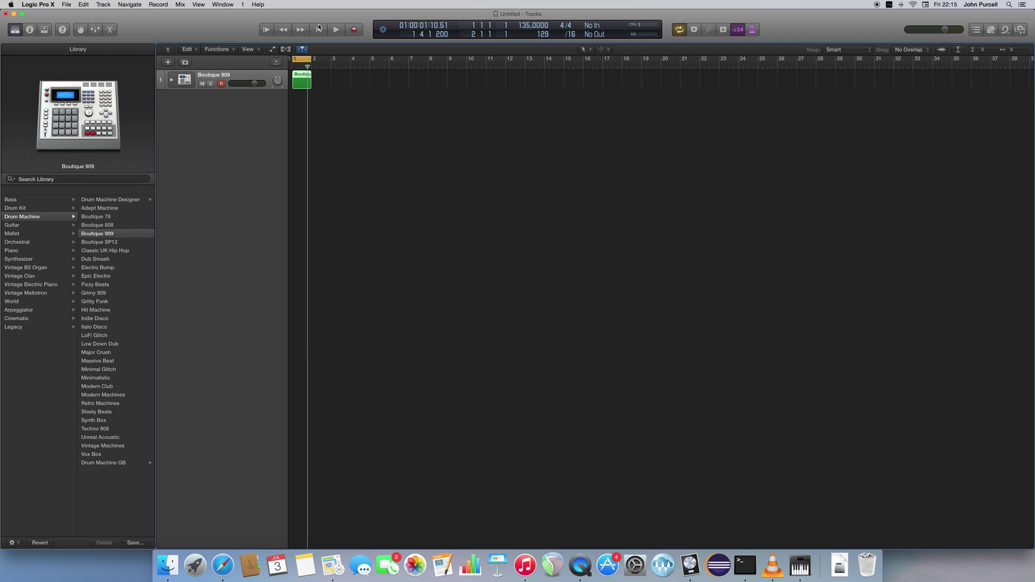
Step: Open the Boutique 909 region in the Piano Roll and scroll to the low drum keys
{"action": "double_click", "coordinate": [299, 84]}
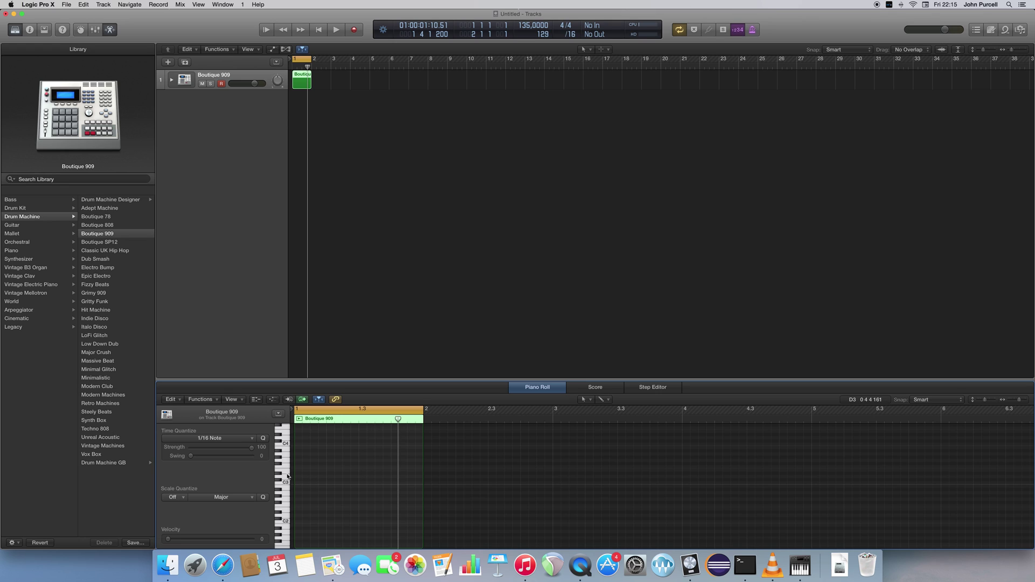
{"action": "scroll", "coordinate": [286, 466], "scroll_direction": "up", "scroll_amount": 5}
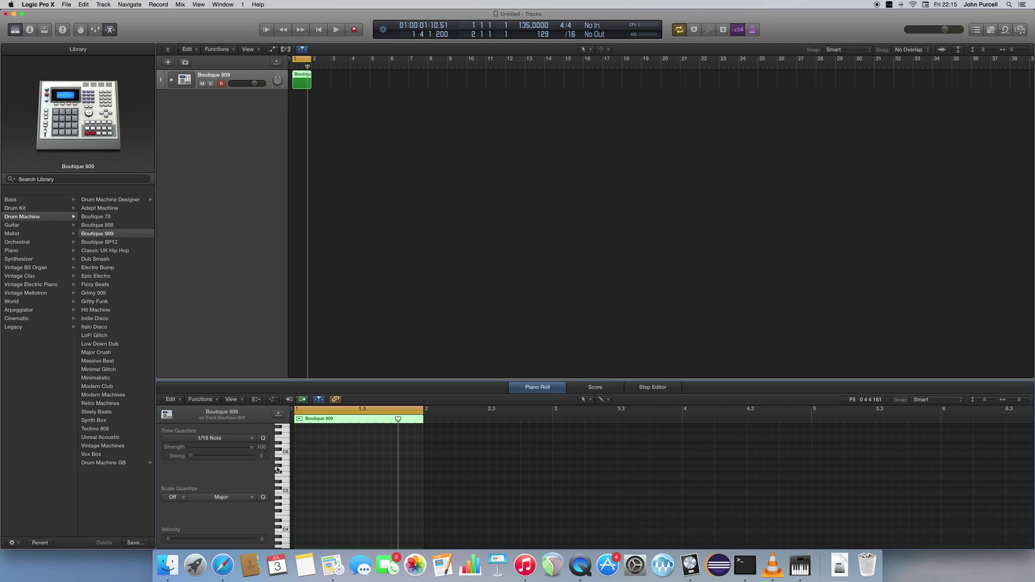
{"action": "scroll", "coordinate": [284, 495], "scroll_direction": "down", "scroll_amount": 3}
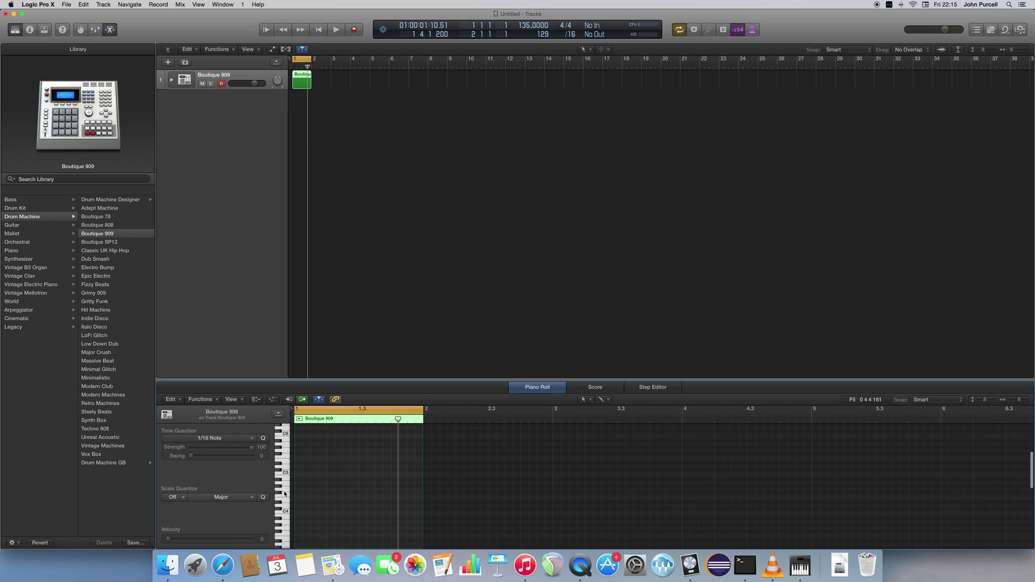
{"action": "scroll", "coordinate": [284, 493], "scroll_direction": "up", "scroll_amount": 3}
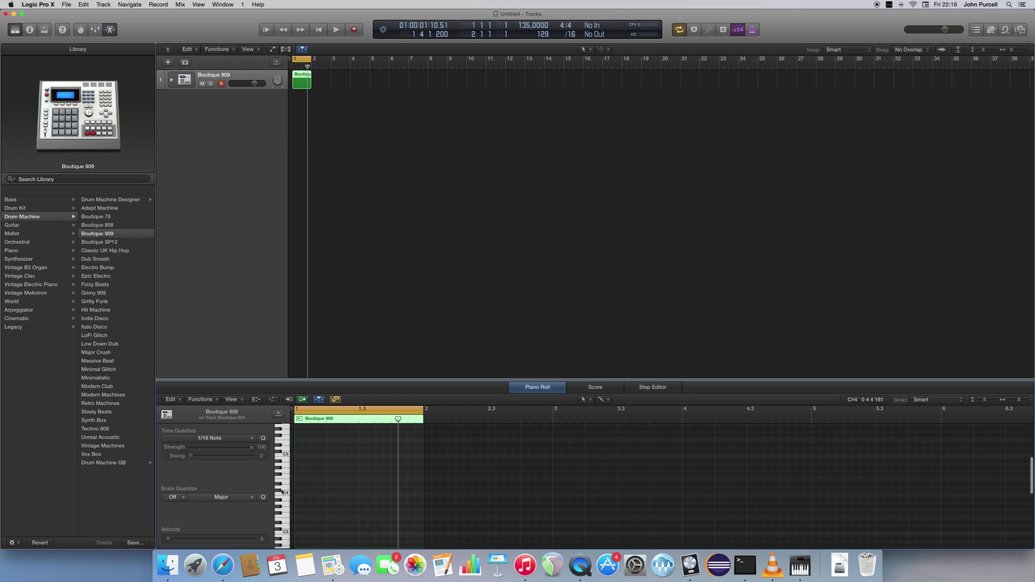
{"action": "scroll", "coordinate": [285, 488], "scroll_direction": "down", "scroll_amount": 3}
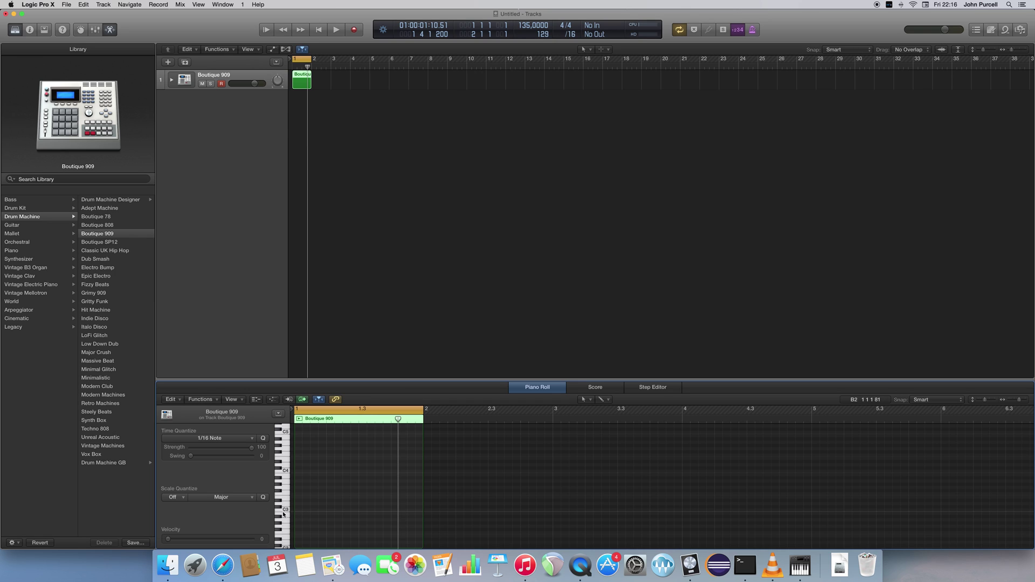
{"action": "scroll", "coordinate": [283, 515], "scroll_direction": "down", "scroll_amount": 3}
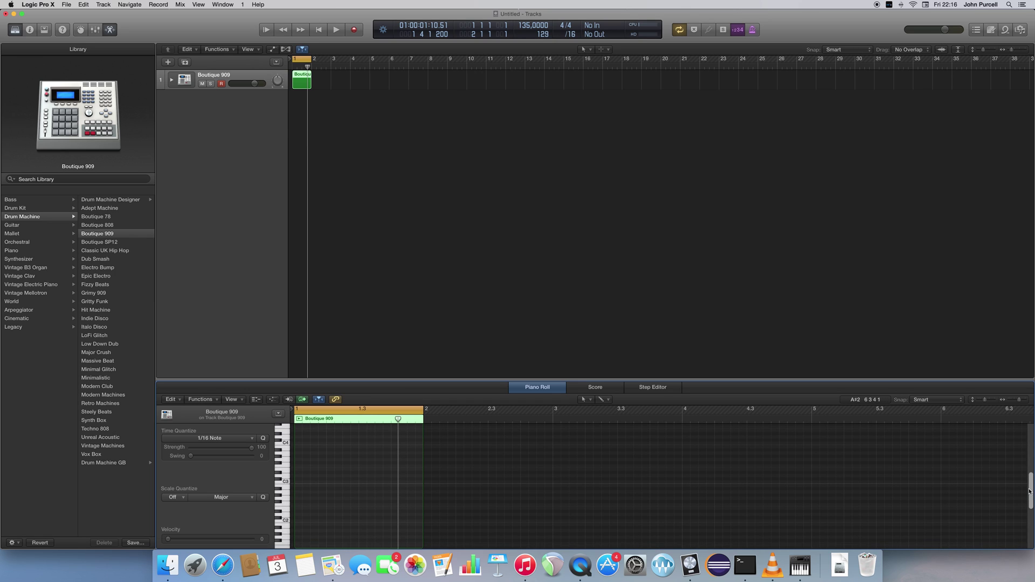
{"action": "left_click_drag", "start_coordinate": [1030, 490], "coordinate": [1030, 500]}
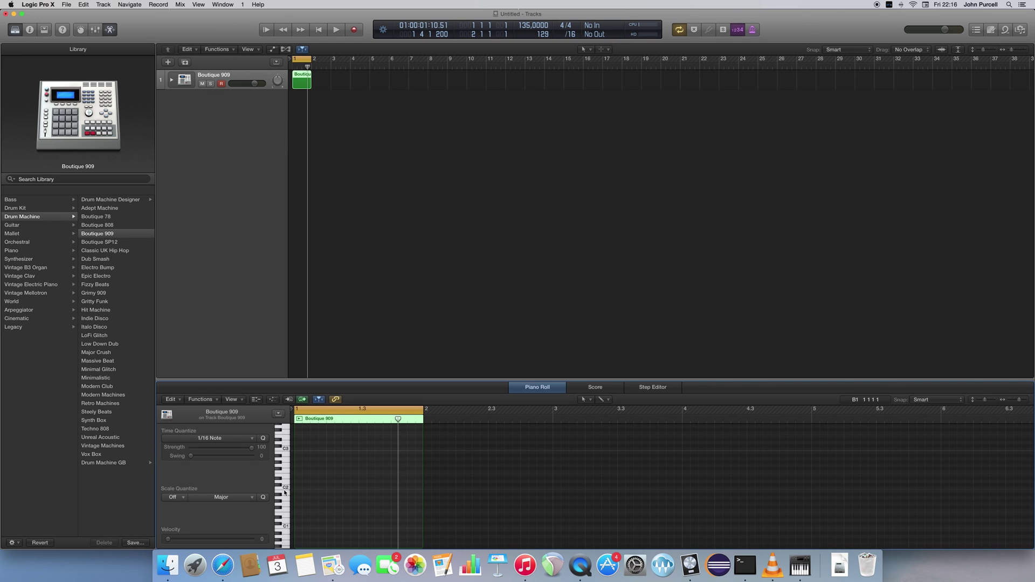
{"action": "scroll", "coordinate": [354, 491], "scroll_direction": "down", "scroll_amount": 5}
{"action": "scroll", "coordinate": [355, 491], "scroll_direction": "up", "scroll_amount": 2}
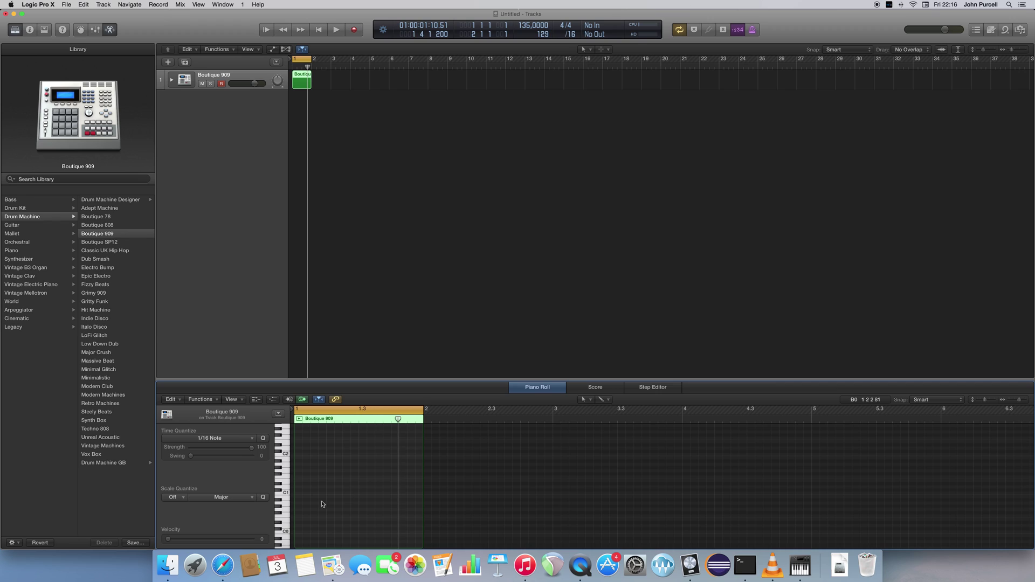
Step: Audition the A#0 drum sound twice, then deselect the region
{"action": "left_click", "coordinate": [284, 494]}
{"action": "left_click", "coordinate": [284, 494]}
{"action": "left_click", "coordinate": [767, 130]}
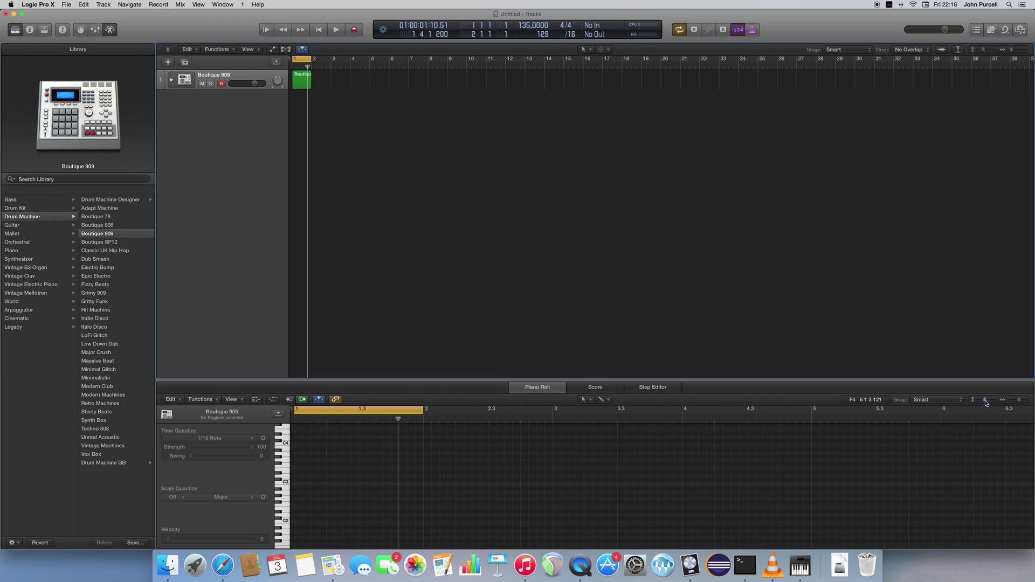
Step: Resize the track row and lower the Boutique 909 track volume to -1.4 dB
{"action": "left_click_drag", "start_coordinate": [985, 402], "coordinate": [986, 402]}
{"action": "left_click_drag", "start_coordinate": [983, 52], "coordinate": [1017, 53]}
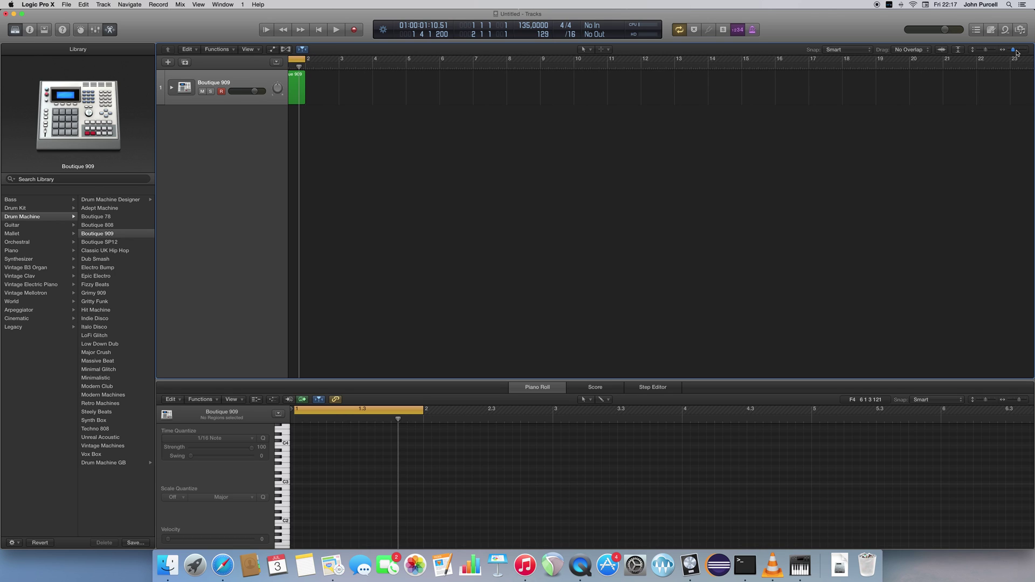
{"action": "scroll", "coordinate": [835, 151], "scroll_direction": "left", "scroll_amount": 2}
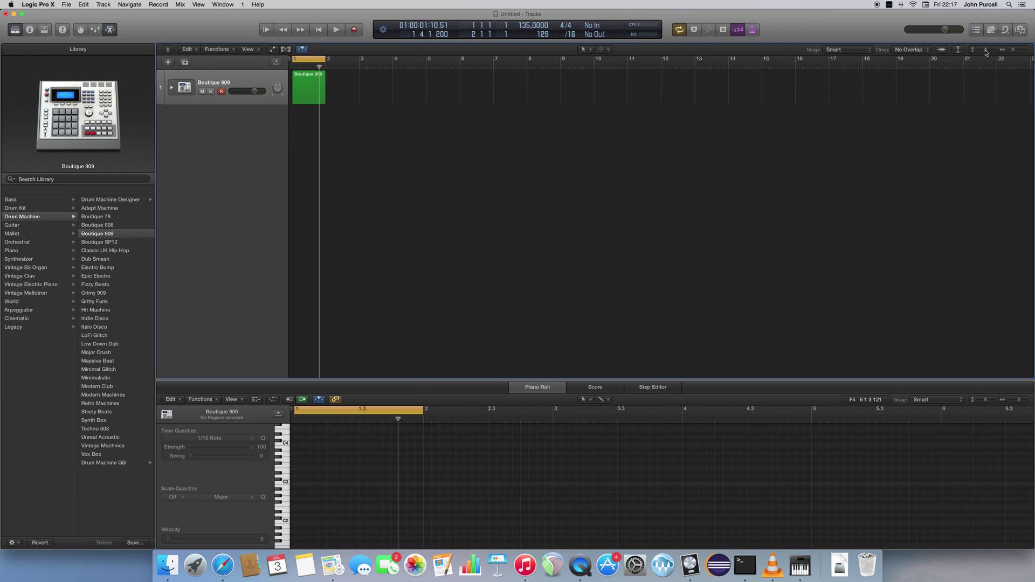
{"action": "left_click_drag", "start_coordinate": [986, 52], "coordinate": [986, 52]}
{"action": "left_click_drag", "start_coordinate": [255, 93], "coordinate": [251, 91]}
Step: Zoom the Tracks area in horizontally and return the playhead to bar 1
{"action": "left_click_drag", "start_coordinate": [1014, 52], "coordinate": [1023, 53]}
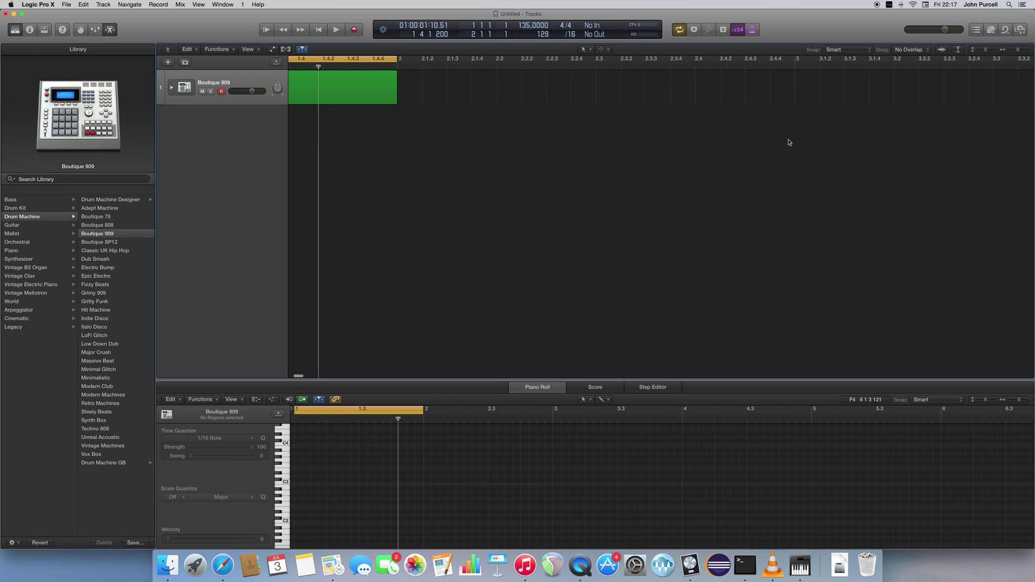
{"action": "key", "text": "super+Right"}
{"action": "key", "text": "super+Right"}
{"action": "scroll", "coordinate": [797, 141], "scroll_direction": "left", "scroll_amount": 3}
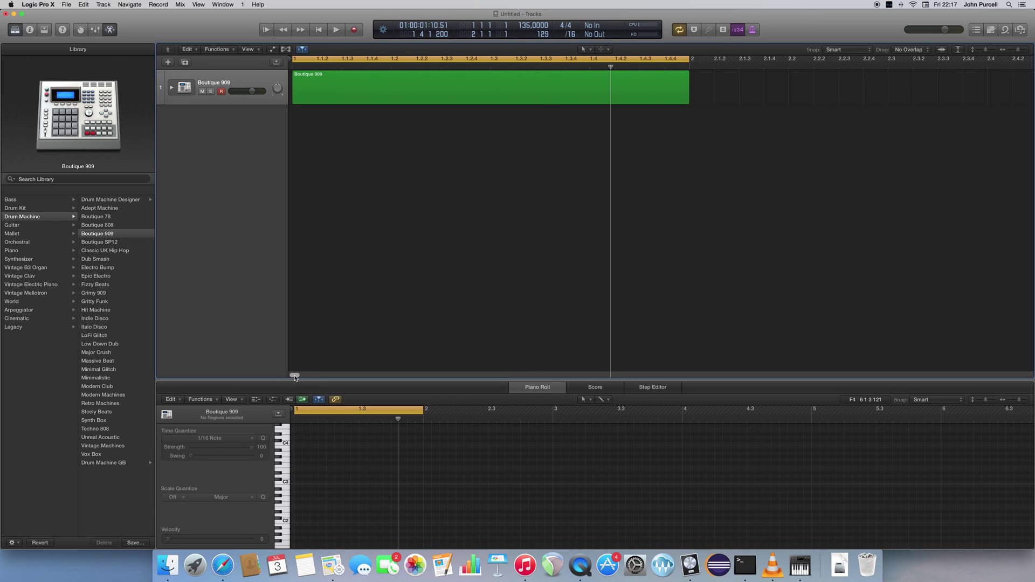
{"action": "left_click_drag", "start_coordinate": [294, 376], "coordinate": [288, 377]}
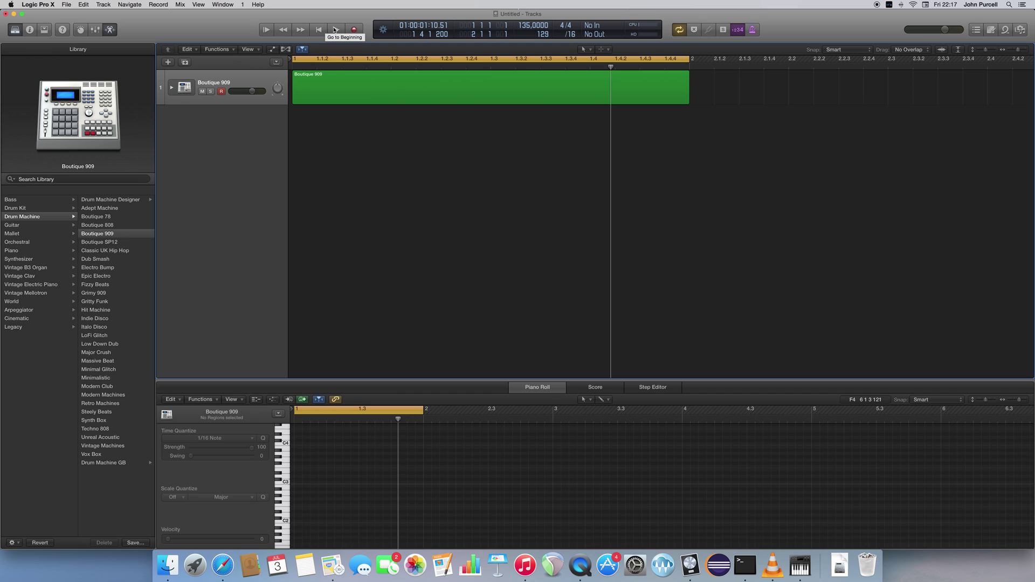
{"action": "left_click", "coordinate": [319, 31]}
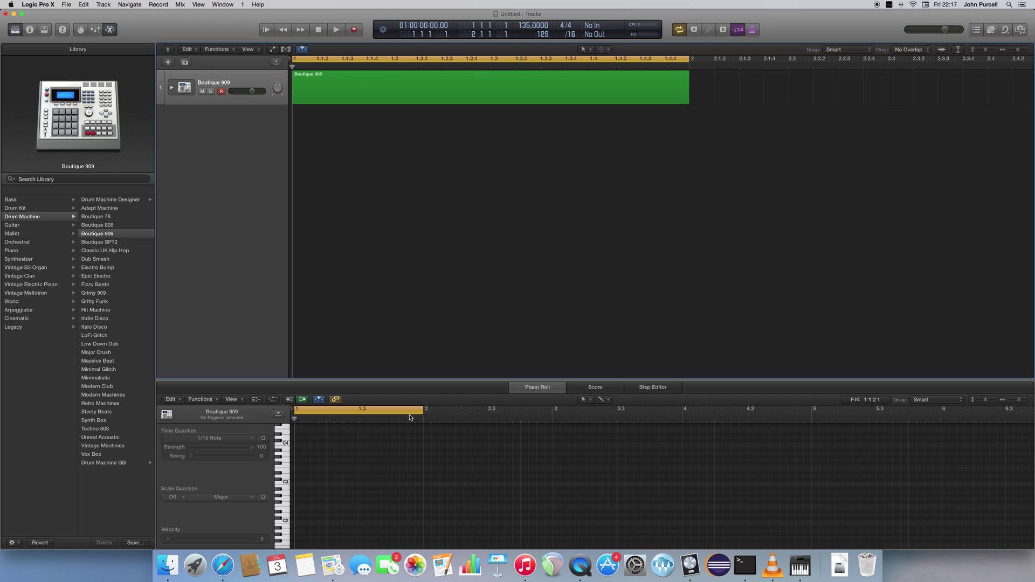
Step: Zoom the Piano Roll in on bar 1 and scroll down to show C1–C3
{"action": "scroll", "coordinate": [370, 412], "scroll_direction": "down", "scroll_amount": 1}
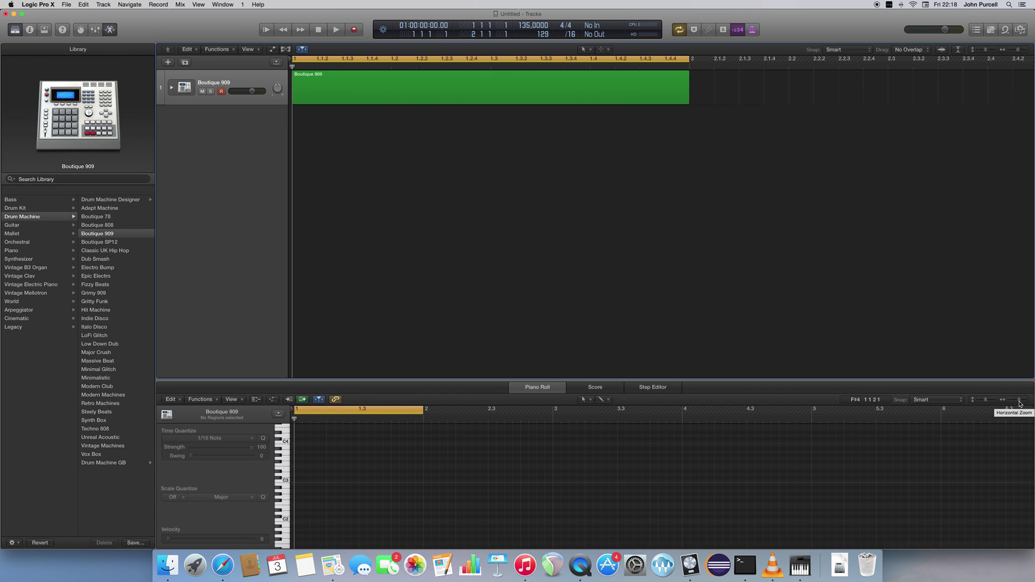
{"action": "left_click_drag", "start_coordinate": [1020, 404], "coordinate": [1023, 404]}
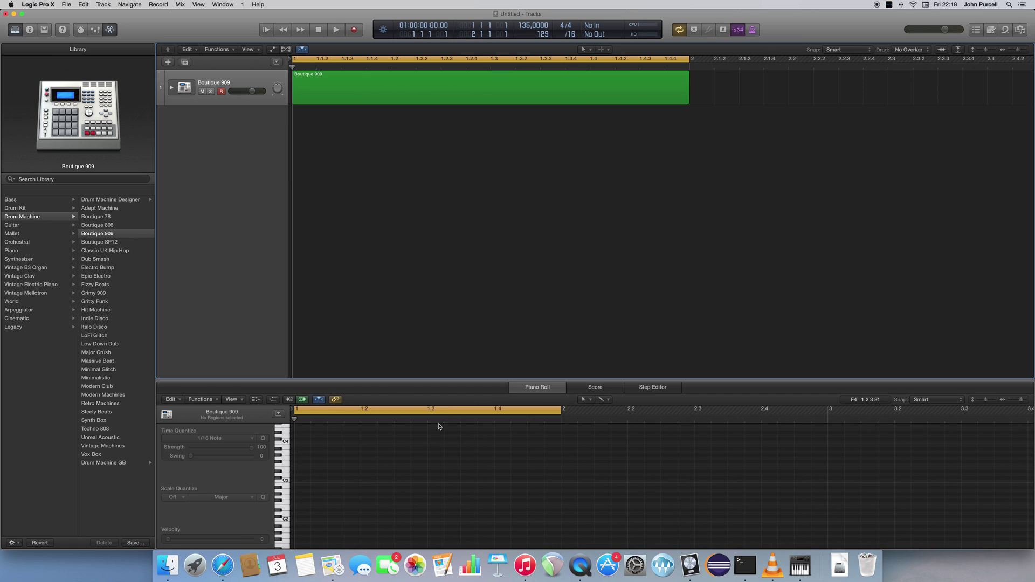
{"action": "scroll", "coordinate": [276, 513], "scroll_direction": "down", "scroll_amount": 4}
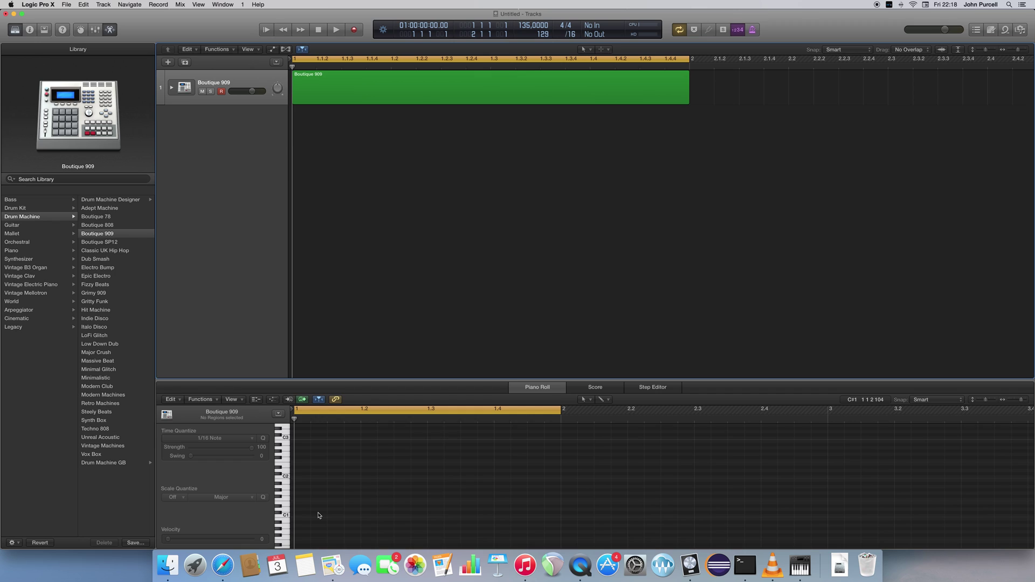
{"action": "left_click", "coordinate": [363, 485]}
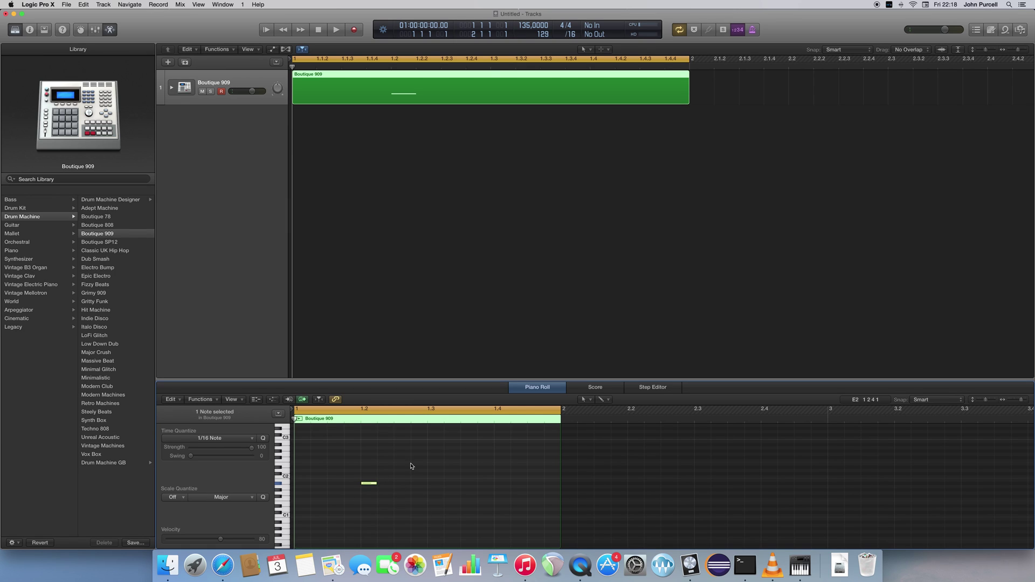
{"action": "left_click", "coordinate": [426, 506]}
{"action": "left_click", "coordinate": [369, 486]}
{"action": "mouse_move", "coordinate": [368, 486]}
{"action": "key", "text": "Delete"}
{"action": "left_click", "coordinate": [418, 506]}
{"action": "right_click", "coordinate": [417, 507]}
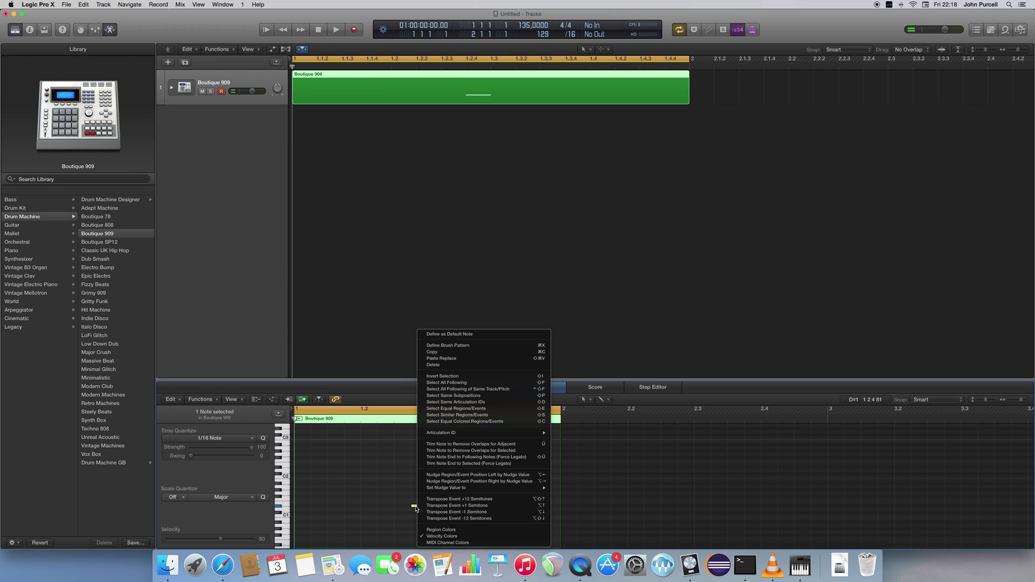
{"action": "left_click", "coordinate": [377, 504]}
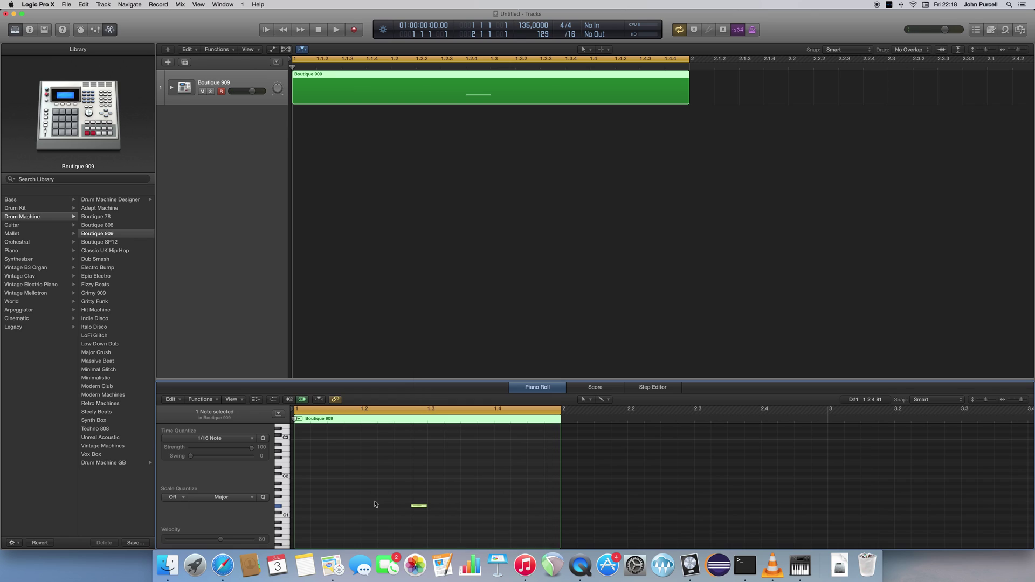
{"action": "left_click", "coordinate": [418, 507]}
{"action": "key", "text": "Delete"}
Step: Add a C1 kick note on beat 1 and audition it with a short playback
{"action": "left_click", "coordinate": [303, 517]}
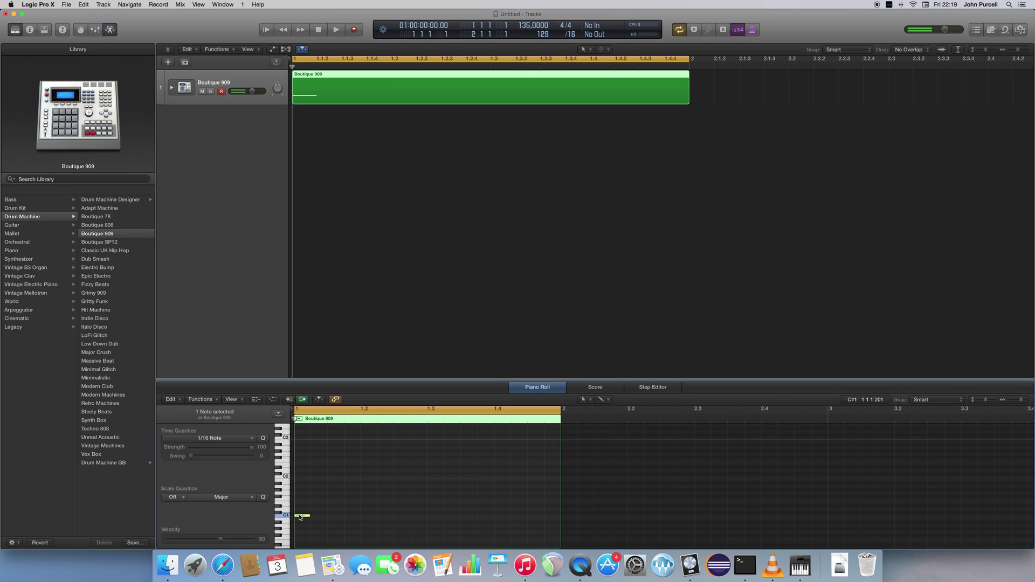
{"action": "left_click", "coordinate": [285, 517]}
{"action": "left_click", "coordinate": [336, 31]}
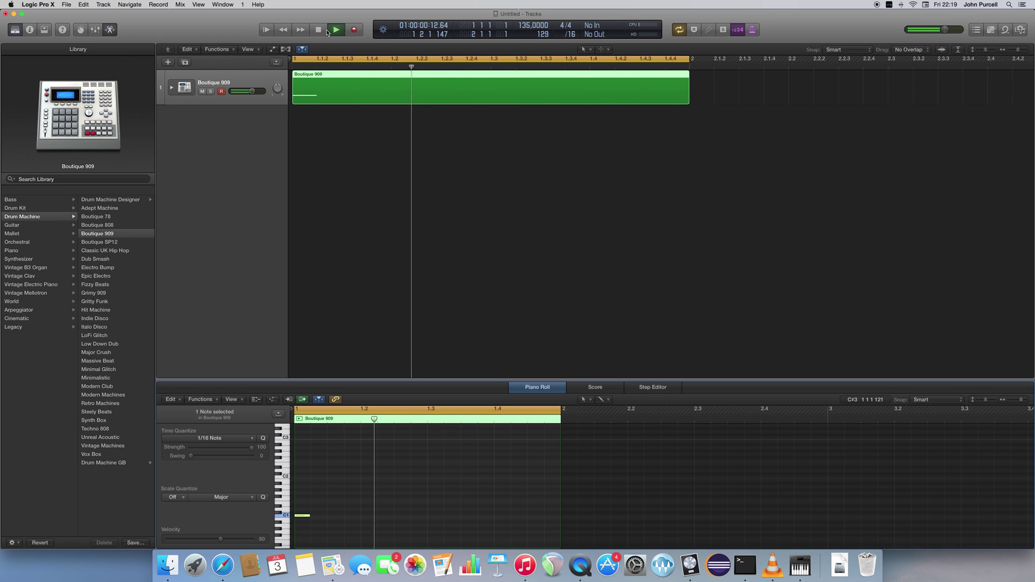
{"action": "key", "text": "space"}
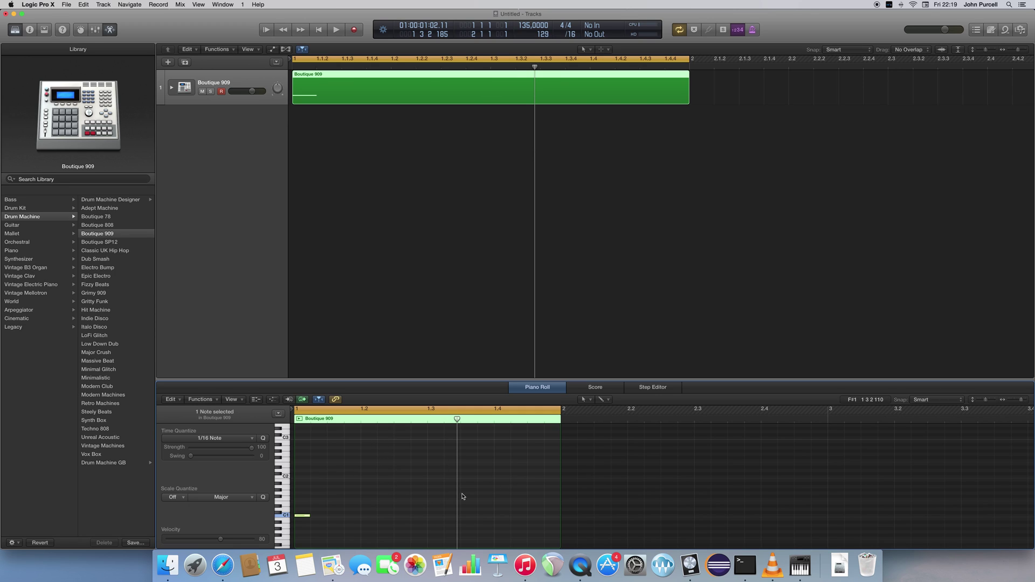
Step: Add C1 kick notes on beats 2, 3 and 4
{"action": "left_click", "coordinate": [367, 516]}
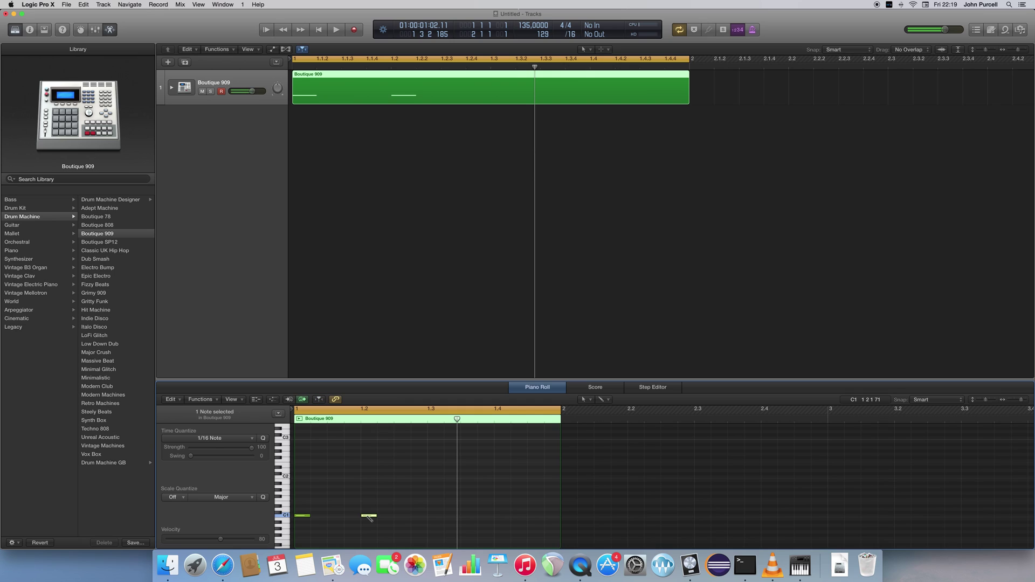
{"action": "left_click", "coordinate": [433, 516]}
{"action": "left_click", "coordinate": [499, 516]}
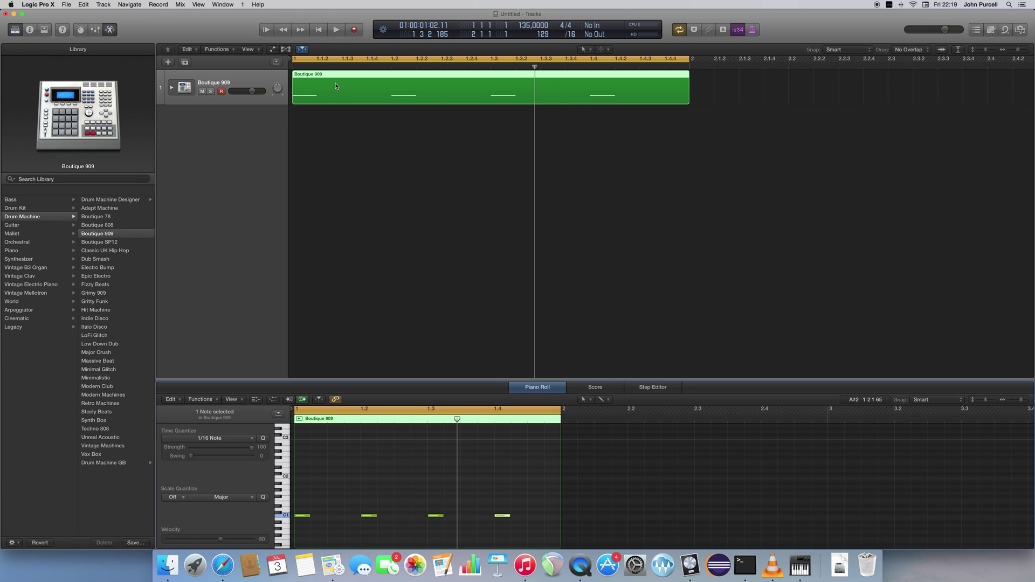
{"action": "left_click", "coordinate": [336, 30]}
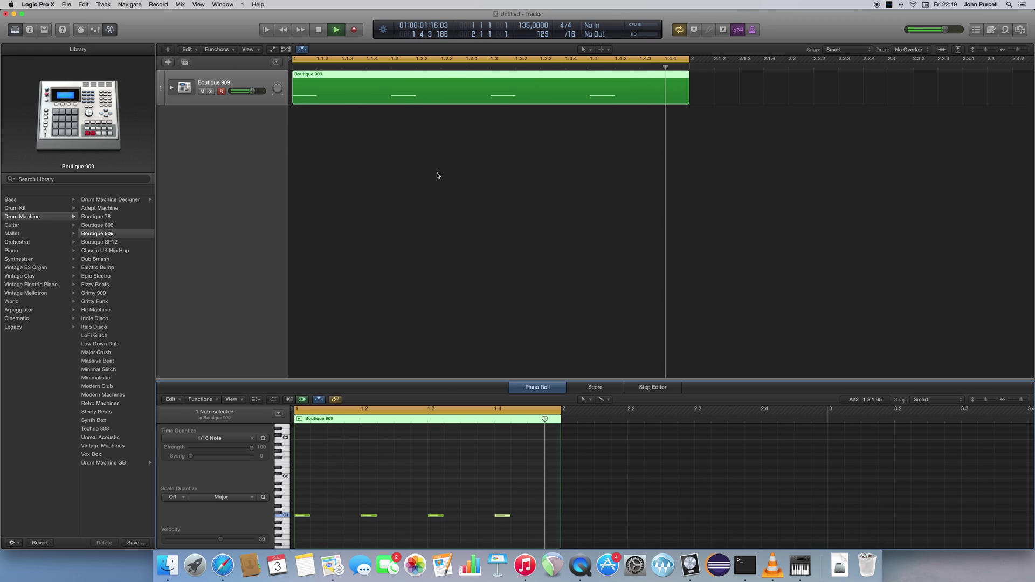
{"action": "left_click", "coordinate": [375, 517]}
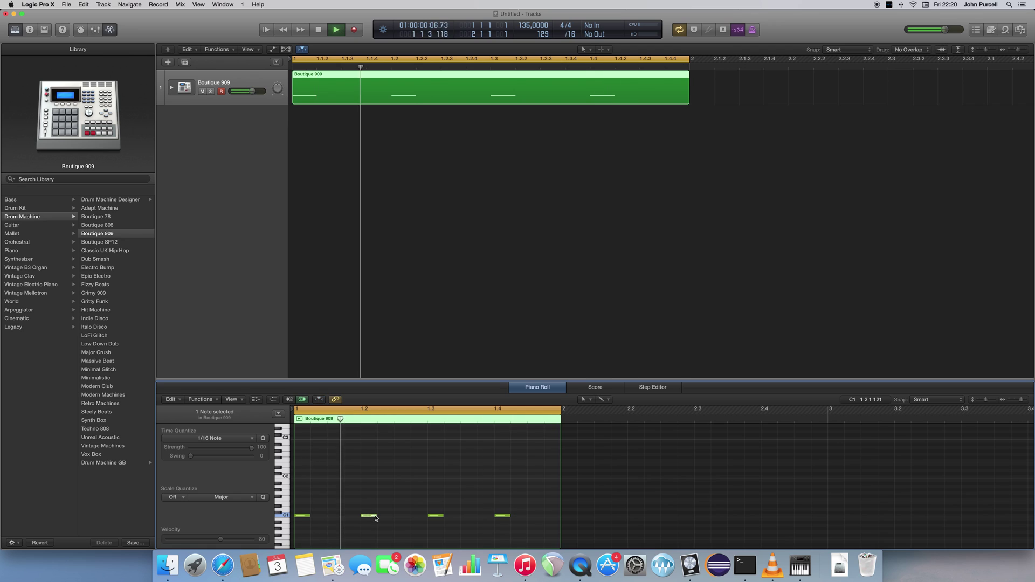
{"action": "mouse_move", "coordinate": [376, 518]}
{"action": "left_mouse_down"}
{"action": "mouse_move", "coordinate": [386, 518]}
{"action": "mouse_move", "coordinate": [368, 519]}
{"action": "left_mouse_up"}
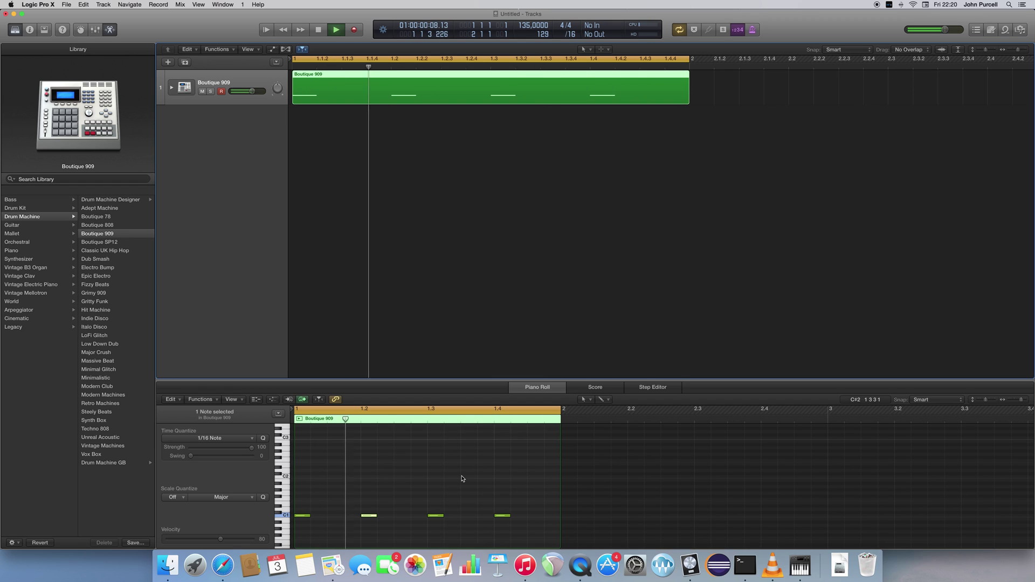
{"action": "left_click", "coordinate": [369, 517]}
{"action": "left_click_drag", "start_coordinate": [374, 518], "coordinate": [434, 518]}
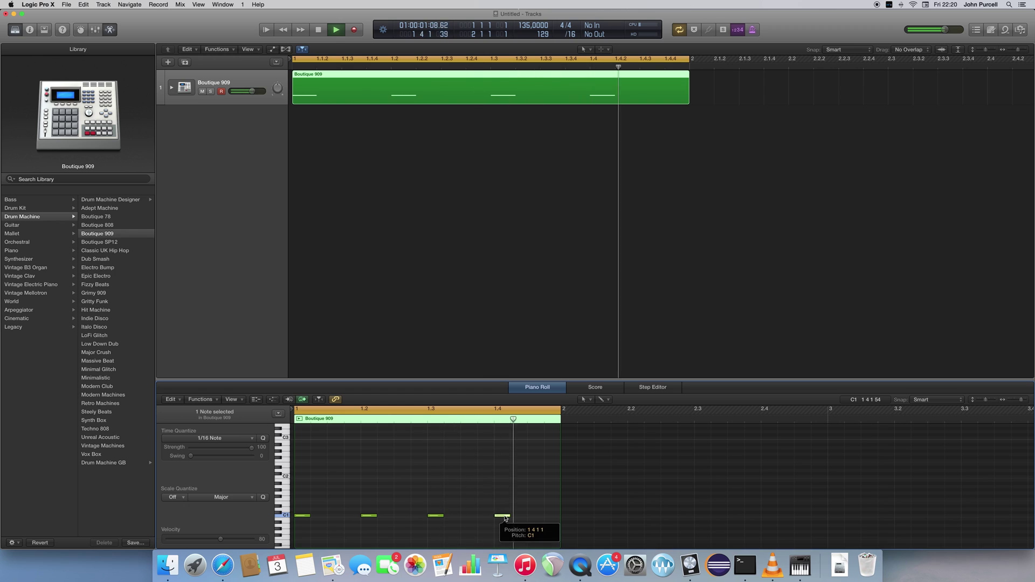
{"action": "left_click_drag", "start_coordinate": [500, 517], "coordinate": [499, 517]}
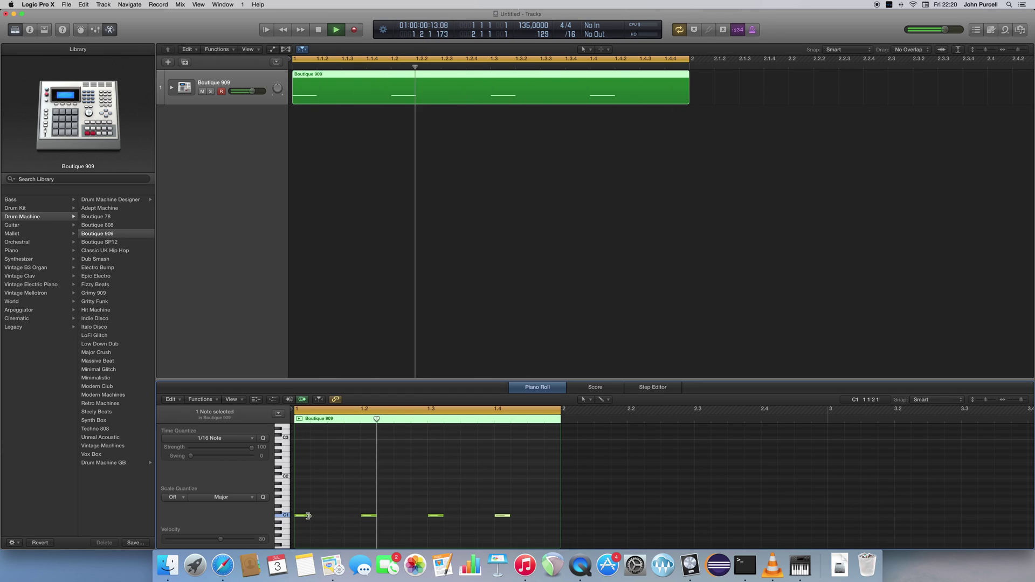
{"action": "mouse_move", "coordinate": [307, 516]}
{"action": "left_mouse_down"}
{"action": "mouse_move", "coordinate": [348, 523]}
{"action": "mouse_move", "coordinate": [310, 517]}
{"action": "left_mouse_up"}
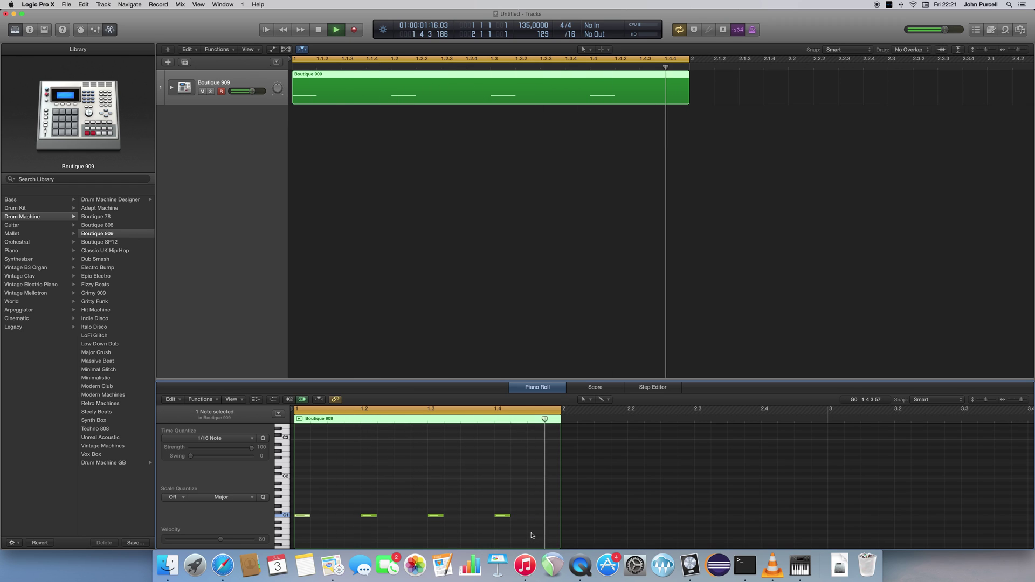
Step: Select the four C1 kick notes and set their velocity to 100
{"action": "left_click_drag", "start_coordinate": [530, 533], "coordinate": [291, 489]}
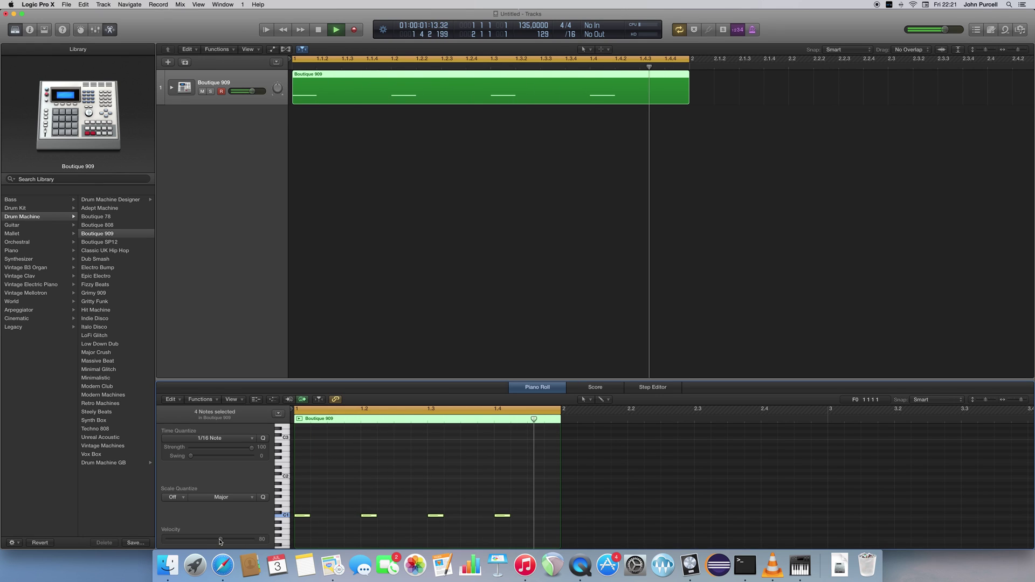
{"action": "left_click_drag", "start_coordinate": [221, 539], "coordinate": [253, 540]}
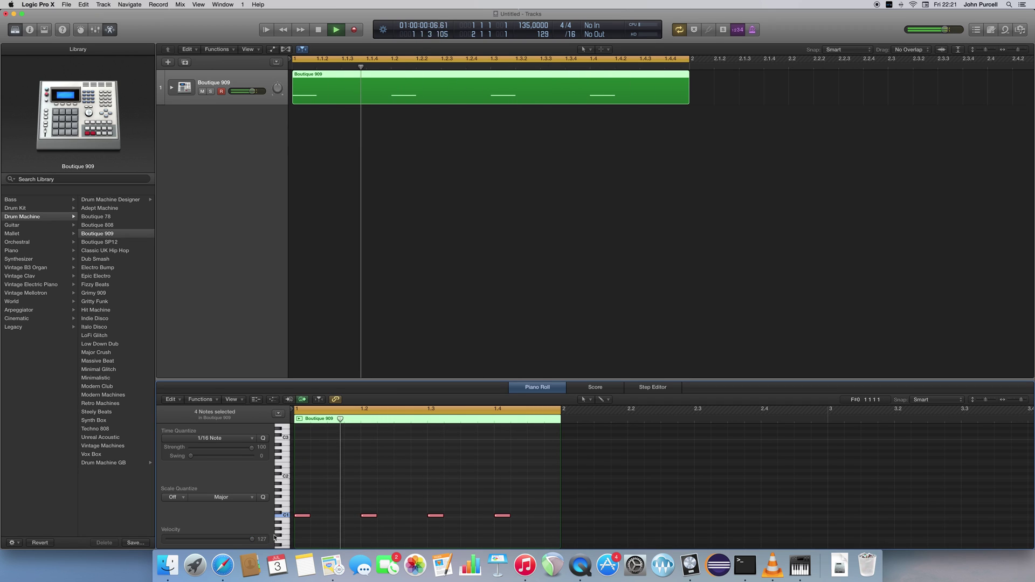
{"action": "mouse_move", "coordinate": [254, 540]}
{"action": "left_mouse_down"}
{"action": "mouse_move", "coordinate": [188, 542]}
{"action": "mouse_move", "coordinate": [245, 544]}
{"action": "mouse_move", "coordinate": [235, 543]}
{"action": "left_mouse_up"}
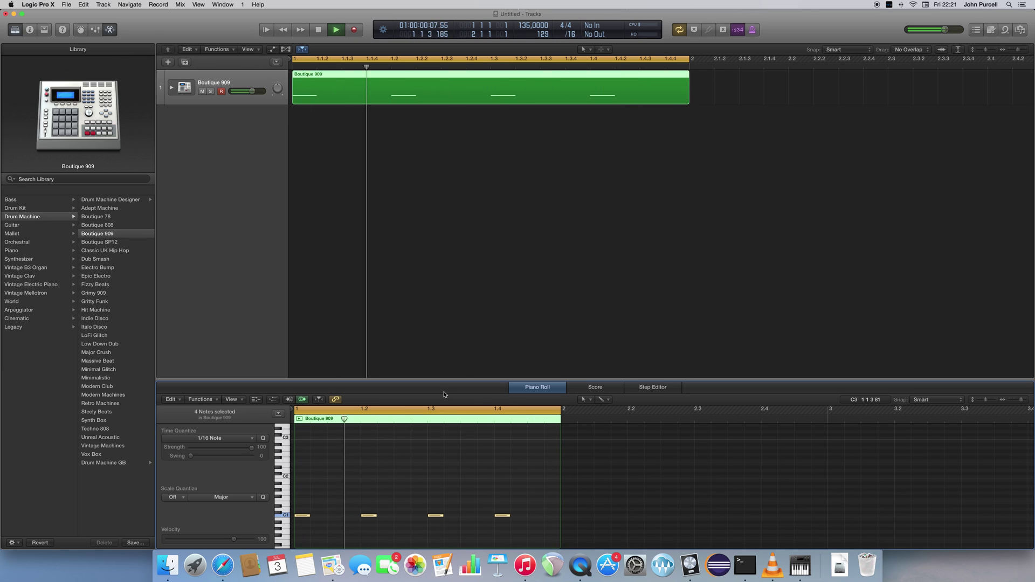
Step: Restart the loop from the beginning to hear the kicks, then stop playback
{"action": "scroll", "coordinate": [427, 254], "scroll_direction": "up", "scroll_amount": 2}
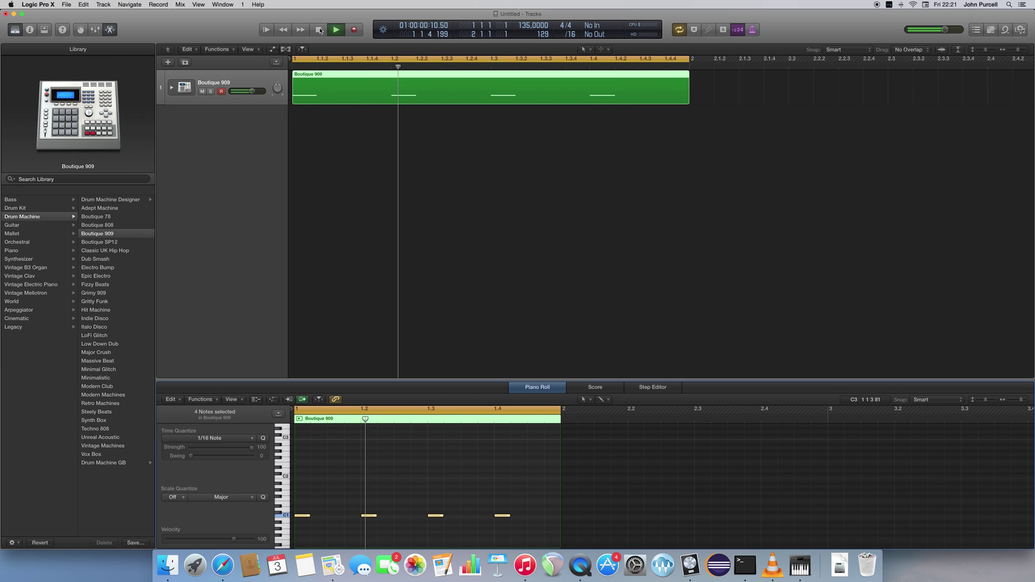
{"action": "key", "text": "space"}
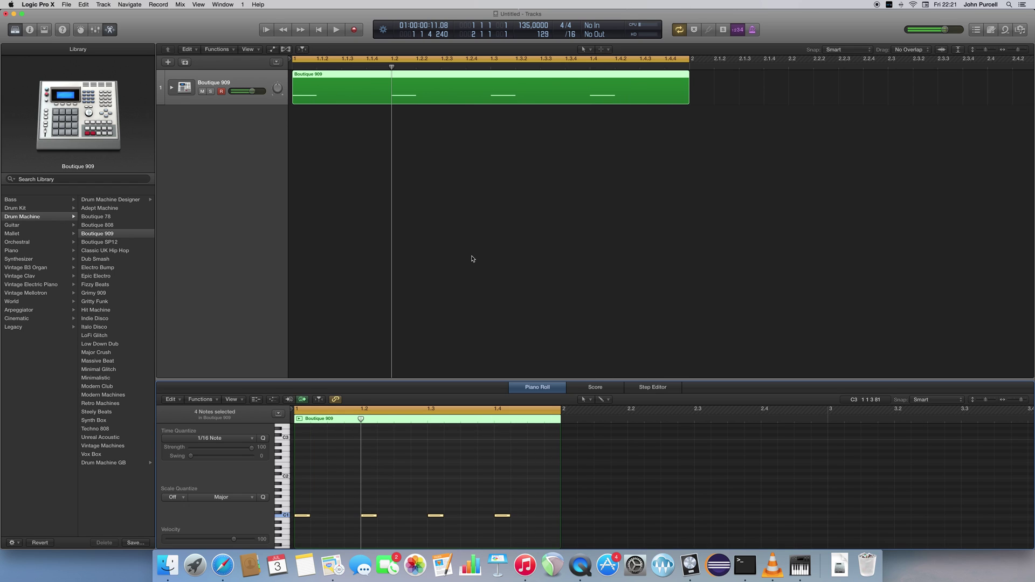
{"action": "key", "text": "space"}
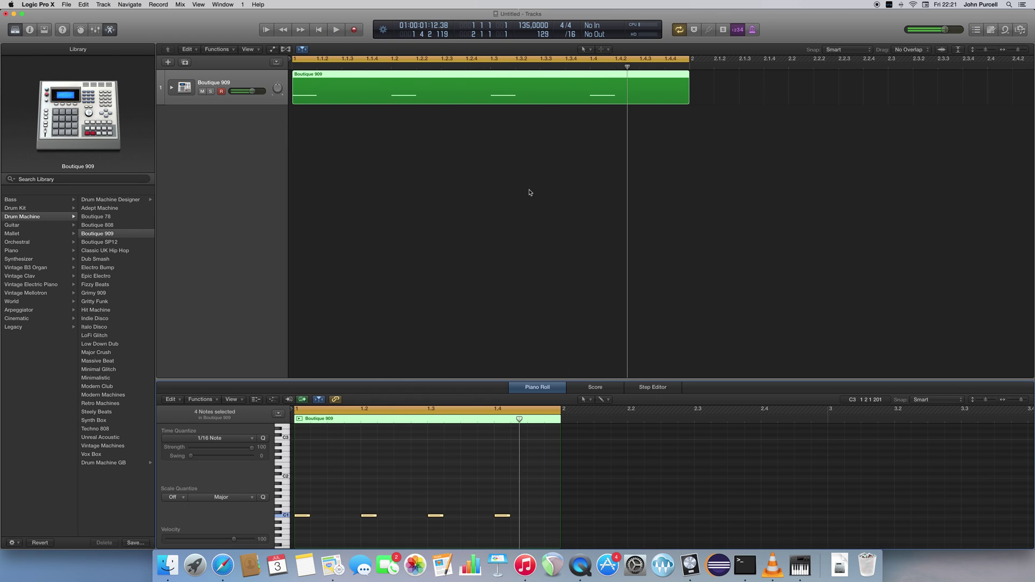
{"action": "key", "text": "space"}
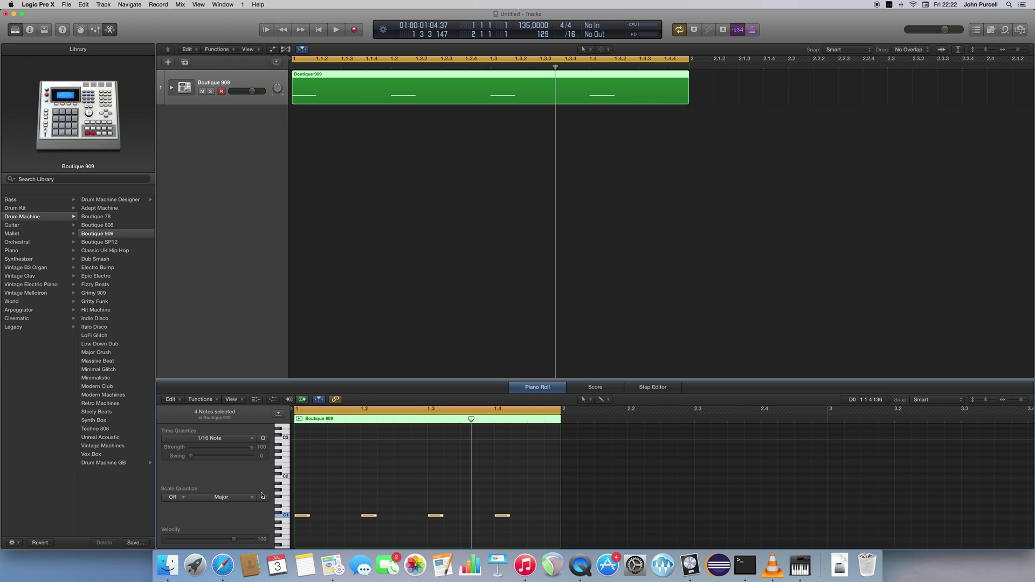
Step: Toggle the selection of the C1 kick notes, leaving them deselected
{"action": "left_click", "coordinate": [284, 506]}
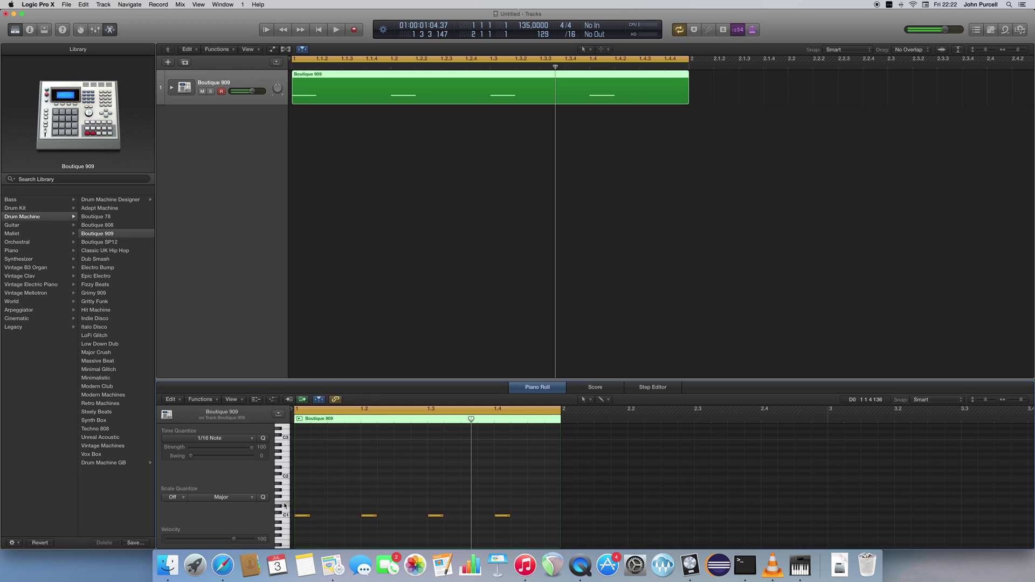
{"action": "left_click", "coordinate": [285, 516]}
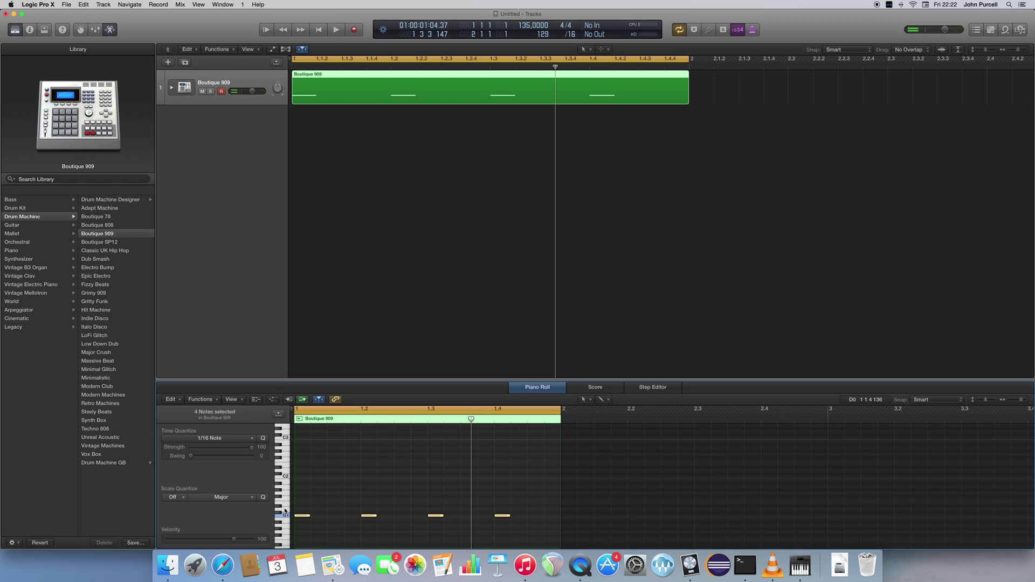
{"action": "left_click", "coordinate": [285, 512]}
{"action": "left_click", "coordinate": [285, 516]}
{"action": "left_click", "coordinate": [285, 511]}
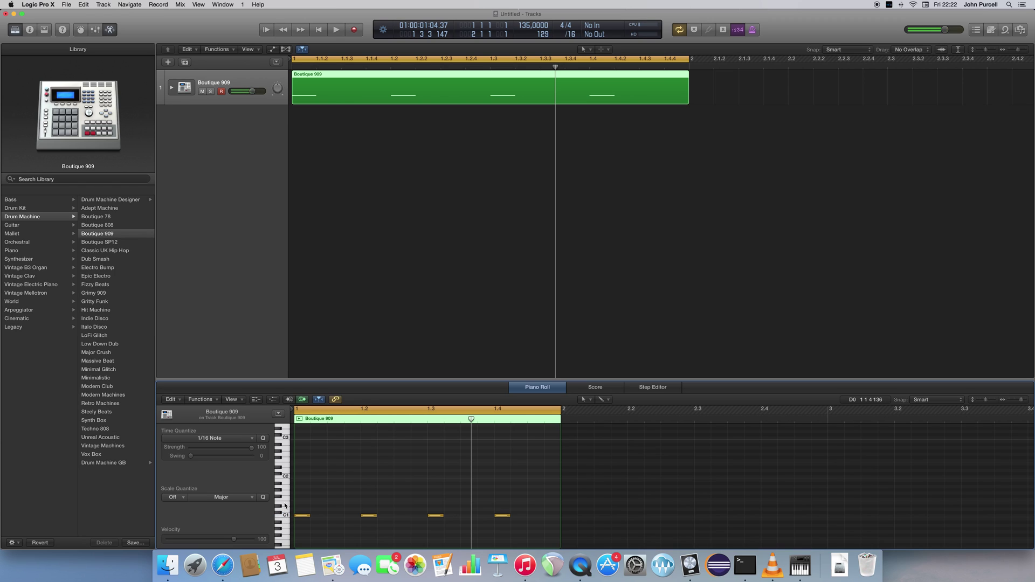
Step: Add snare notes on beats 2 and 4 and play the pattern from the start
{"action": "left_click", "coordinate": [369, 504]}
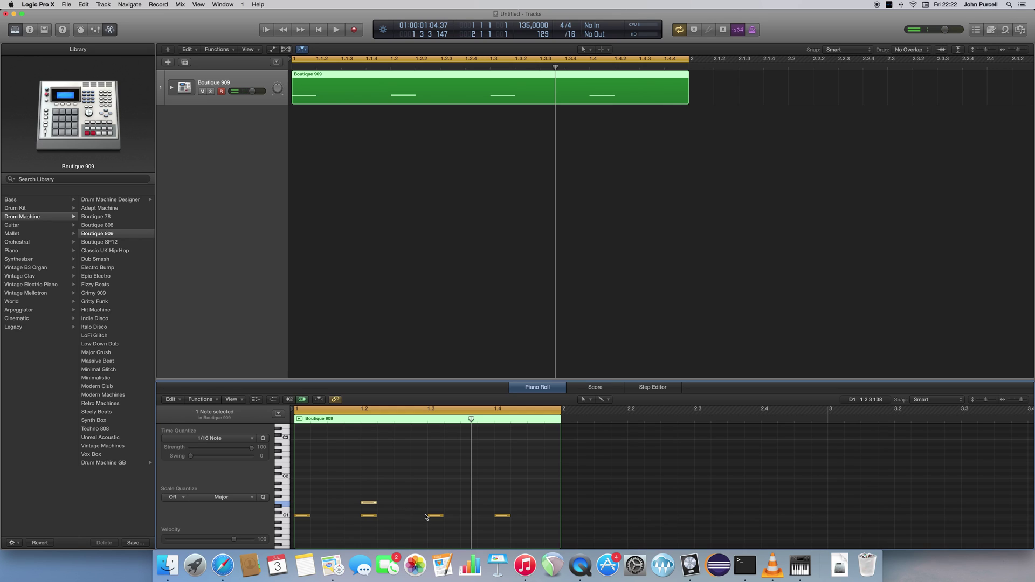
{"action": "left_click", "coordinate": [501, 504]}
{"action": "left_click", "coordinate": [367, 516]}
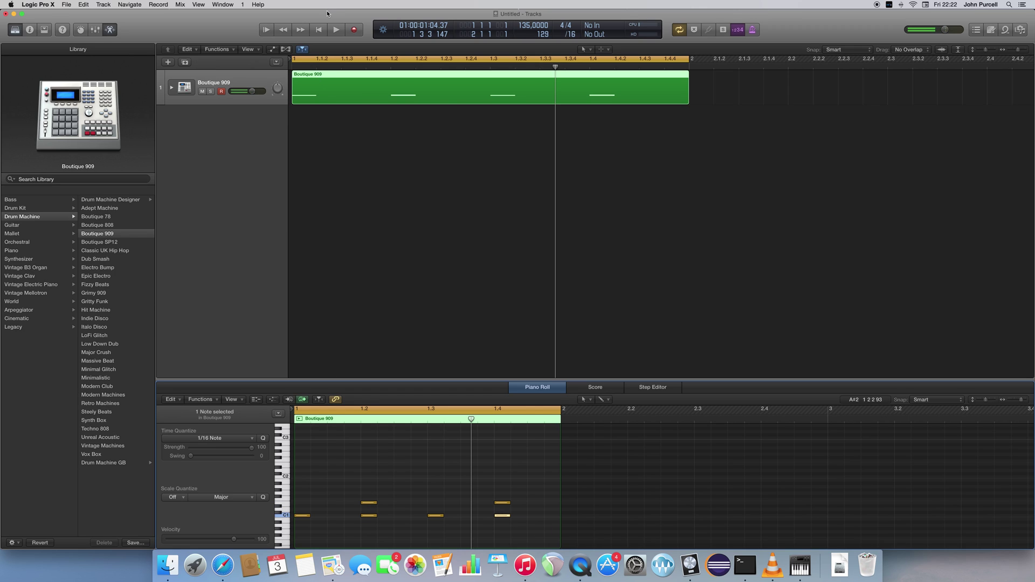
{"action": "left_click", "coordinate": [334, 30]}
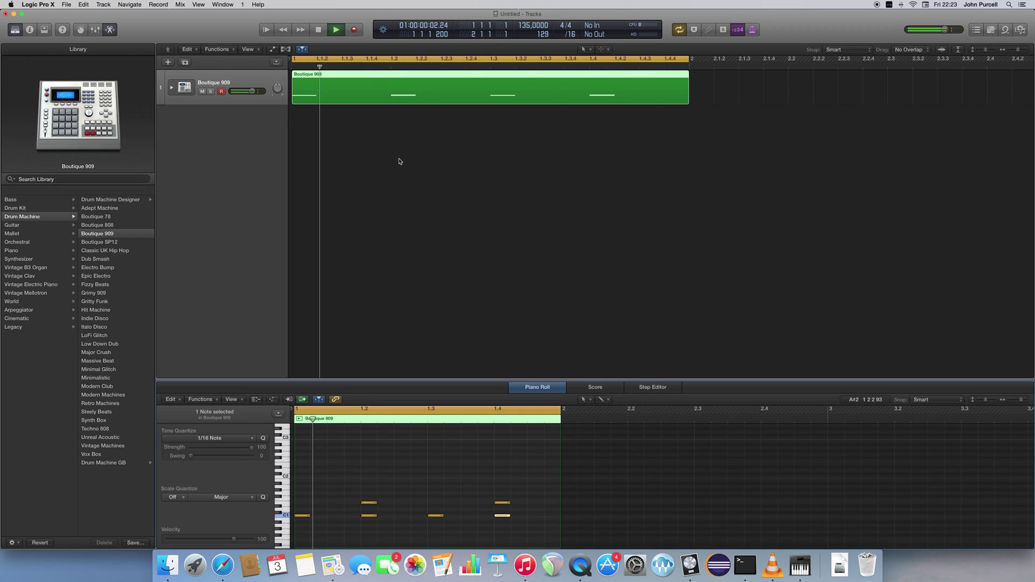
Step: Stop playback and add a G#1 hi-hat note on beat 1, leaving it deselected
{"action": "key", "text": "space"}
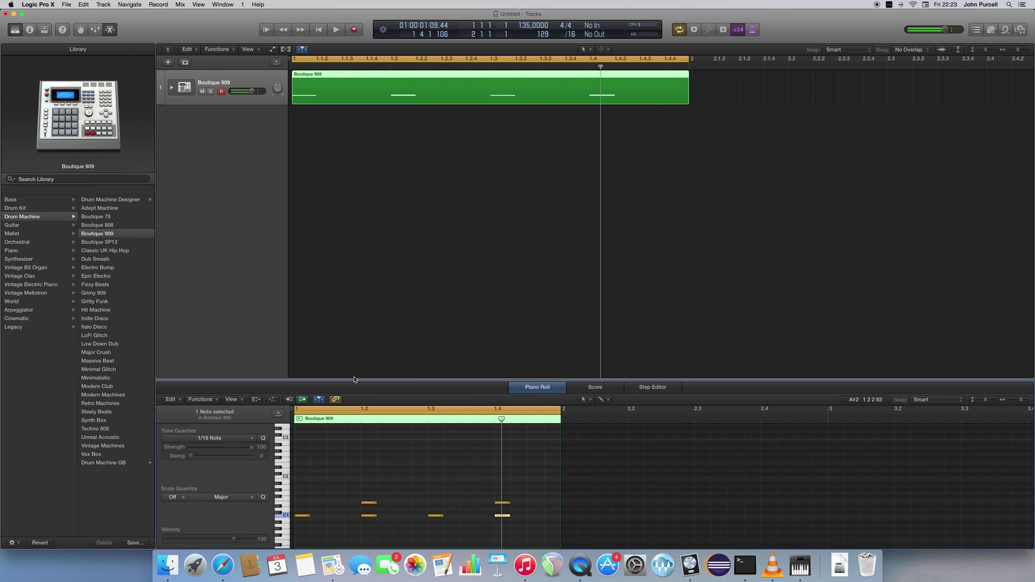
{"action": "left_click", "coordinate": [352, 495]}
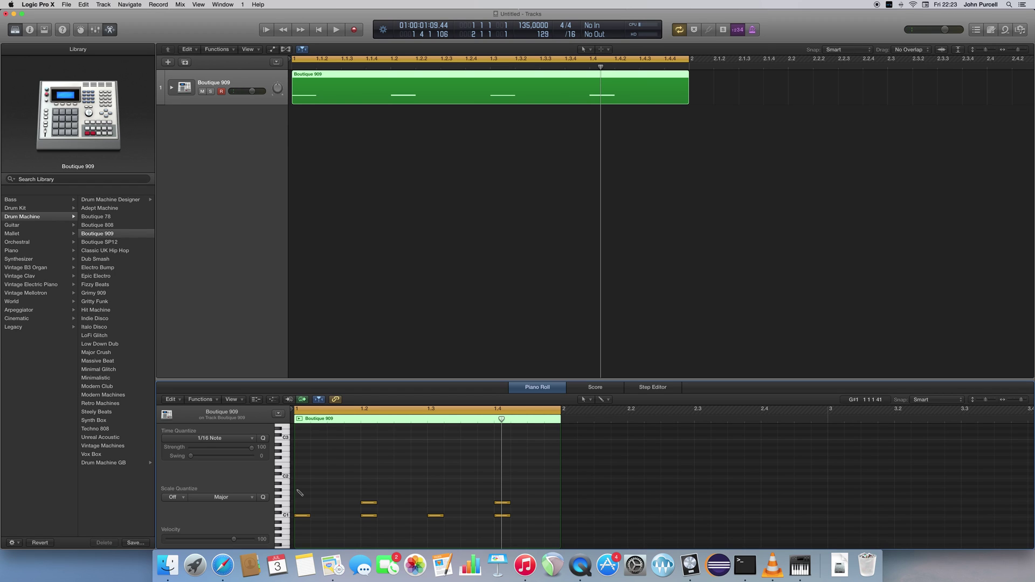
{"action": "left_click", "coordinate": [298, 490]}
{"action": "left_click", "coordinate": [278, 485]}
Step: Add an A#1 hi-hat after beat 1 and G#1 hi-hats on beats 2, 3 and 4
{"action": "left_click", "coordinate": [334, 484]}
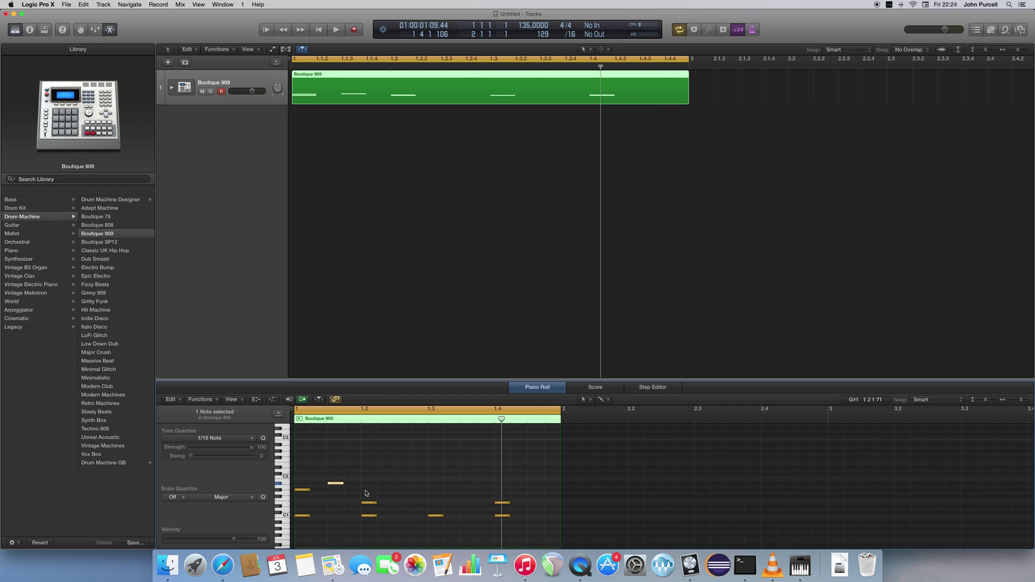
{"action": "left_click", "coordinate": [367, 491]}
{"action": "mouse_move", "coordinate": [369, 490]}
{"action": "left_click", "coordinate": [431, 491]}
{"action": "left_click", "coordinate": [497, 490]}
Step: Add A#1 hi-hats after beats 2, 3 and 4, then play the bar and stop
{"action": "left_click", "coordinate": [399, 484]}
{"action": "left_click", "coordinate": [466, 483]}
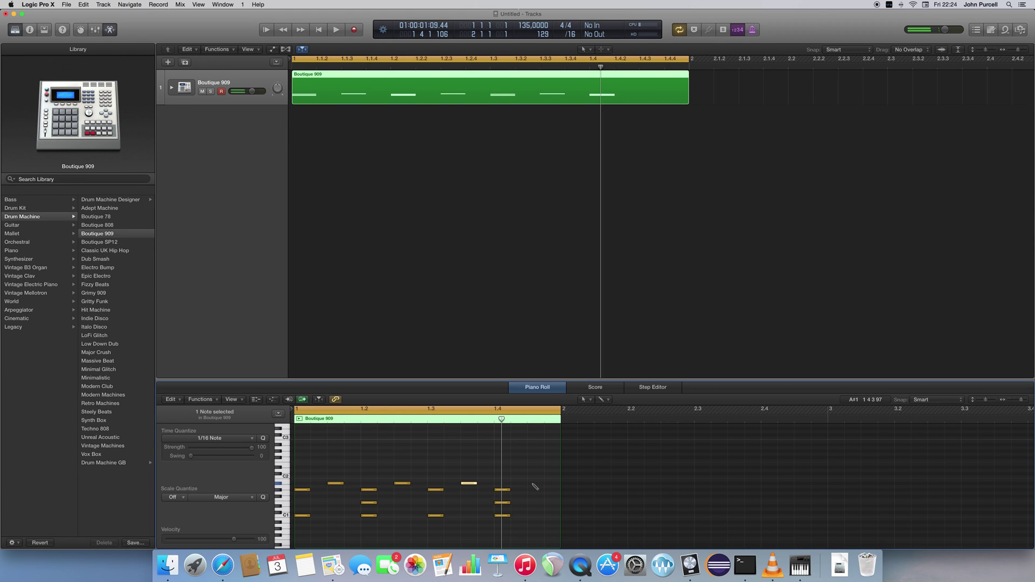
{"action": "left_click", "coordinate": [533, 484]}
{"action": "left_click", "coordinate": [335, 30]}
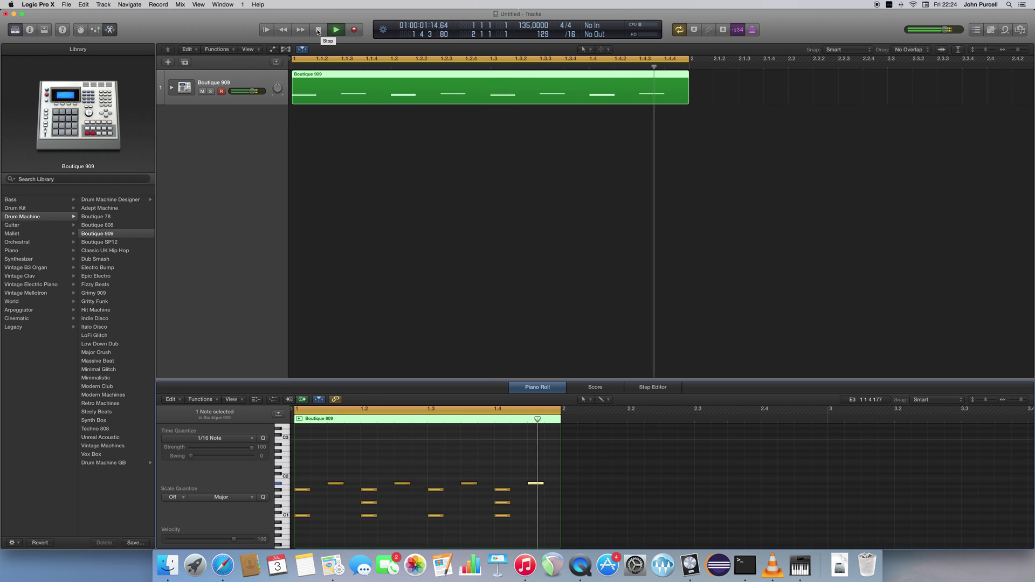
{"action": "left_click", "coordinate": [318, 31]}
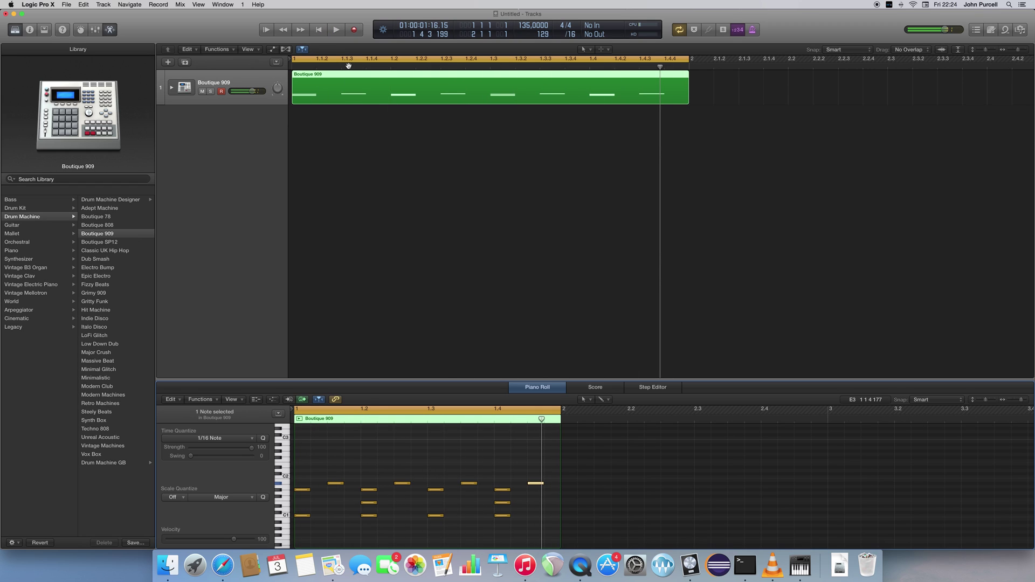